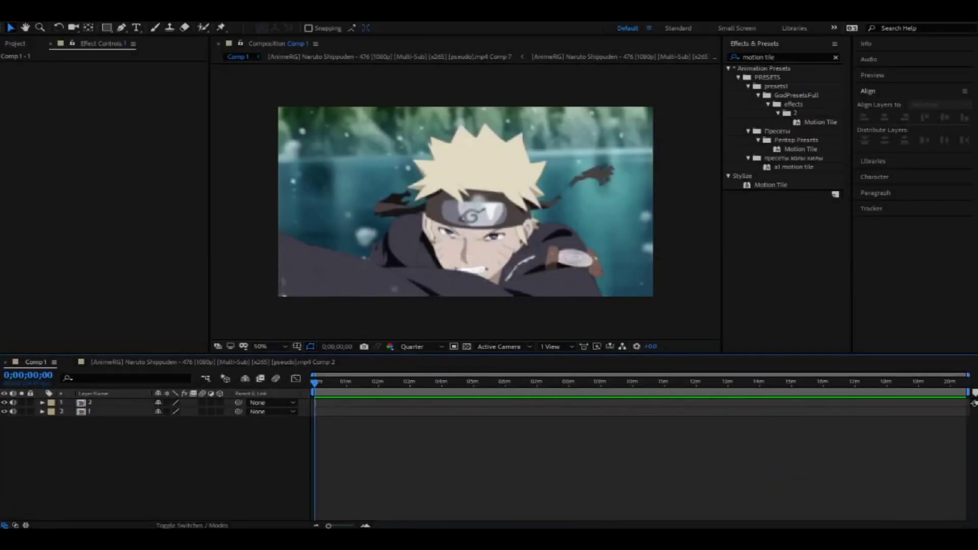
Step: Shorten the work area to end where the second clip ends, at about 0;00;02;05
drag(966, 394, 330, 395)
key(=)
key(=)
key(=)
key(=)
key(=)
key(=)
key(=)
key(=)
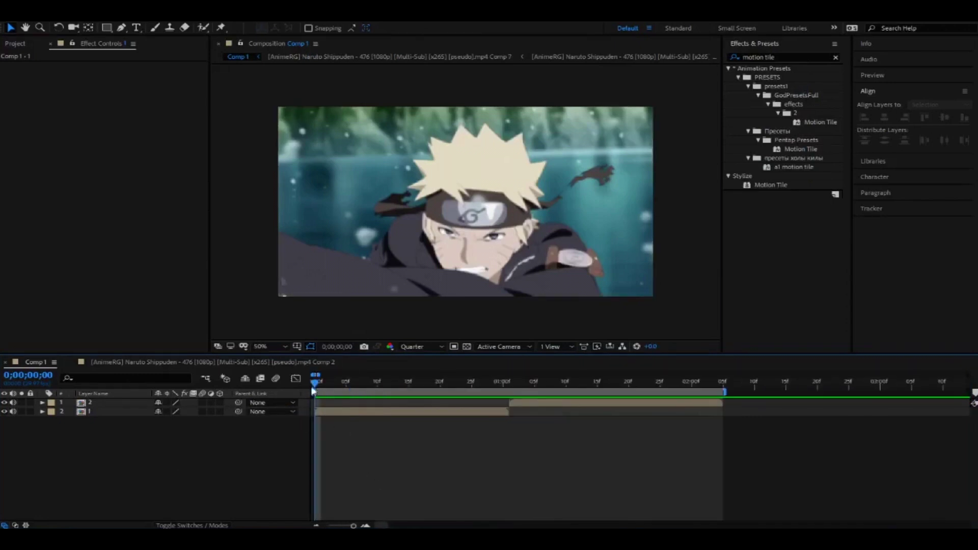
Step: Play back and scrub through both clips to review the cut between them
key(space)
key(space)
mouse_move(388, 414)
mouse_down()
mouse_move(458, 417)
mouse_move(394, 424)
mouse_move(391, 406)
mouse_move(321, 401)
mouse_move(441, 405)
mouse_move(377, 407)
mouse_up()
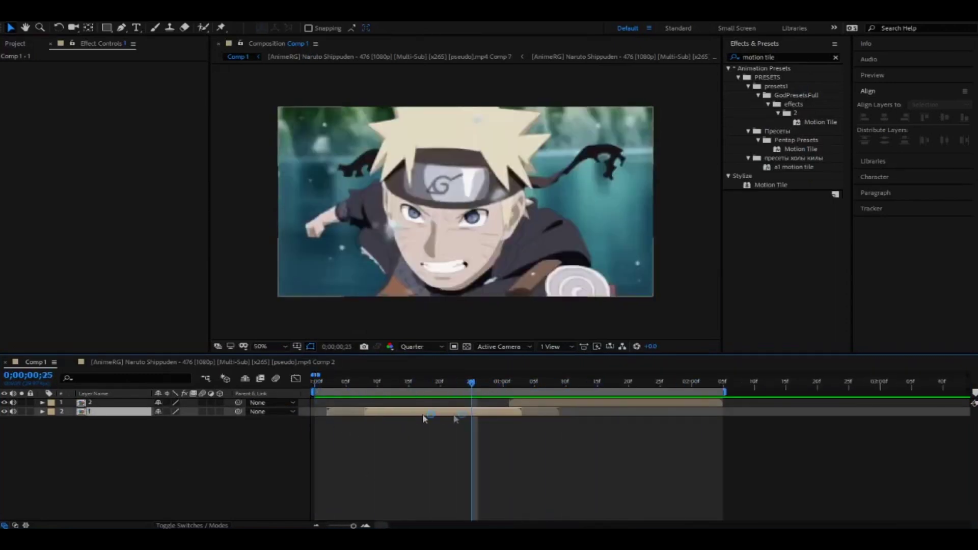
key(space)
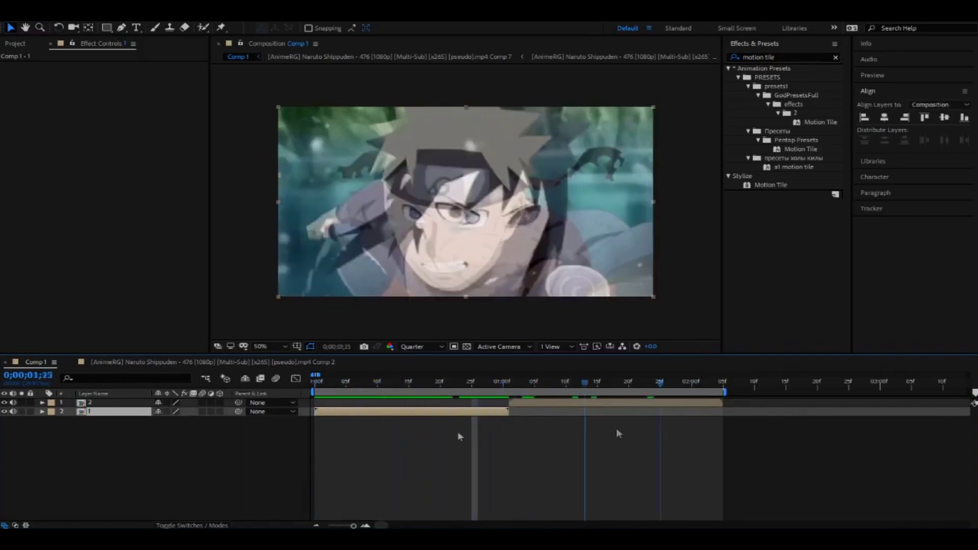
drag(458, 432, 309, 431)
click(443, 470)
drag(326, 392, 364, 392)
key(space)
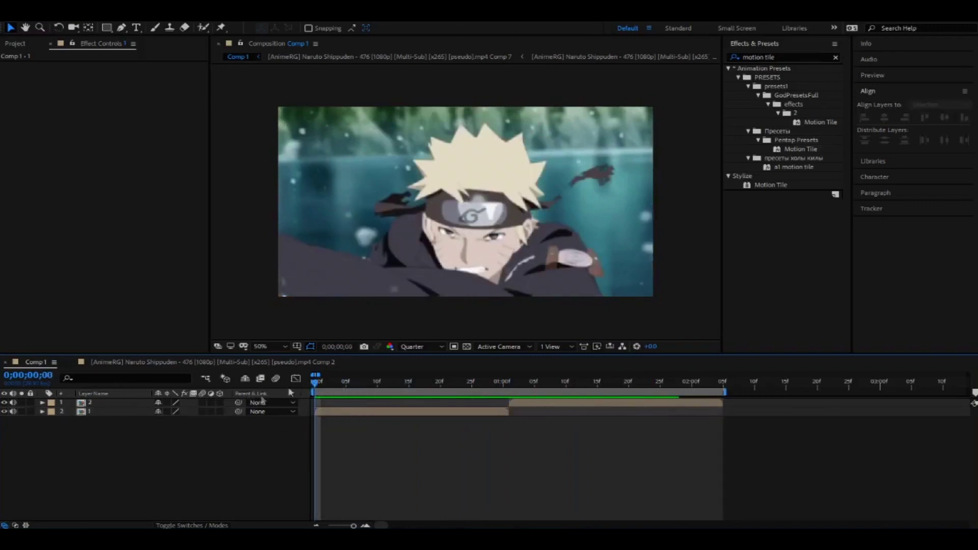
drag(671, 411, 302, 427)
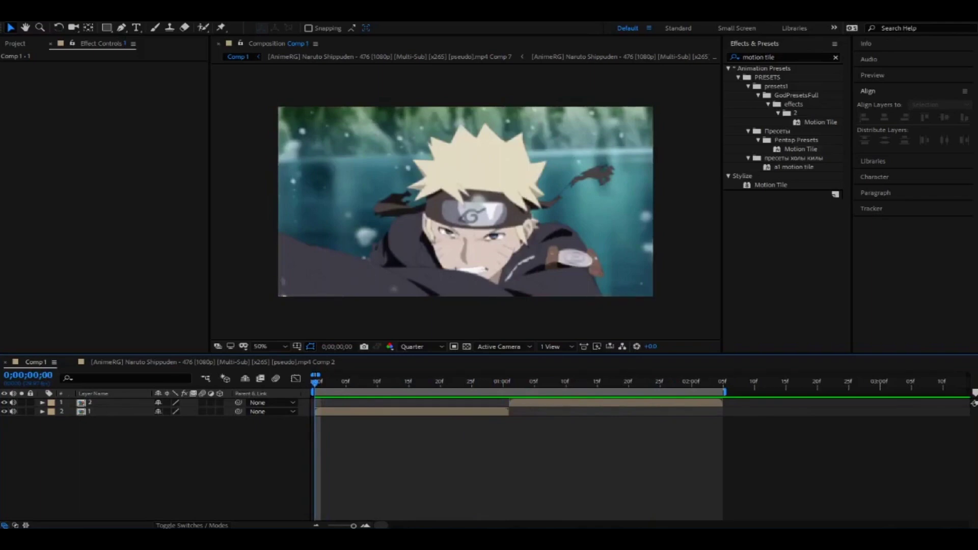
key(space)
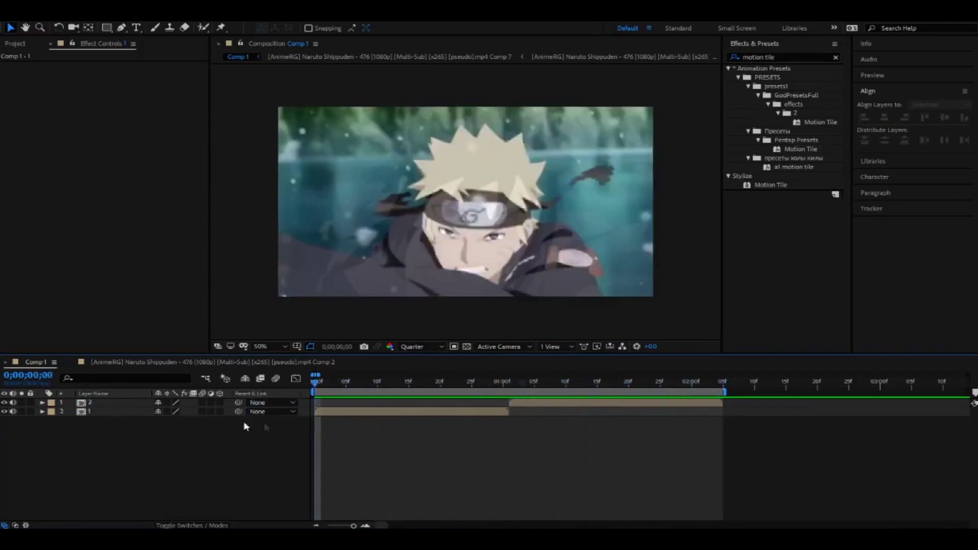
key(space)
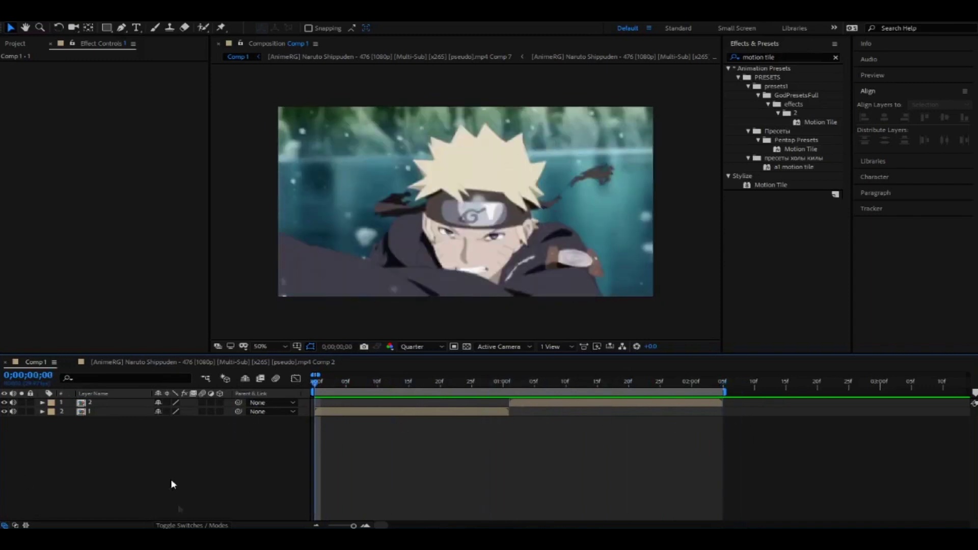
Step: Add a Scale keyframe to layer 1 and place it at the end of the layer, at 0;00;01;01
click(327, 413)
key(space)
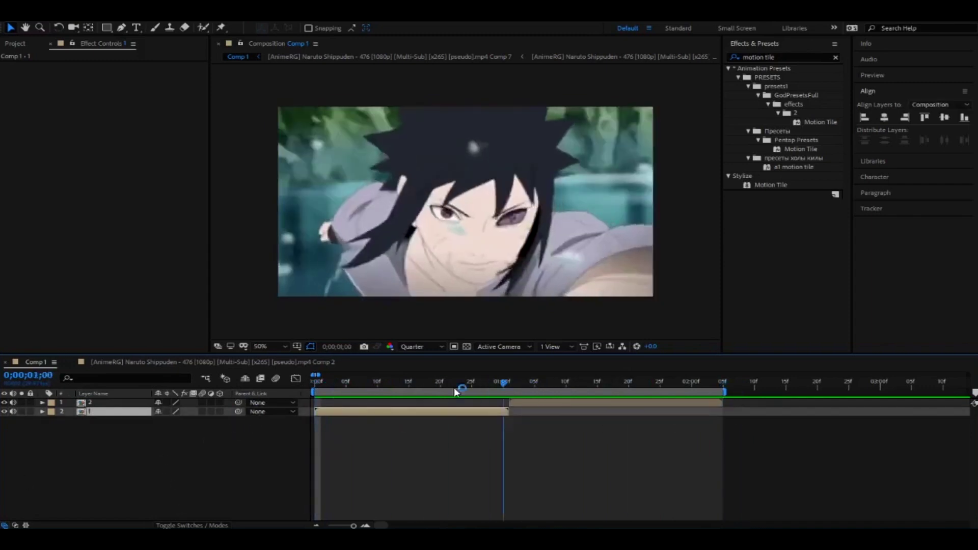
key(space)
key(s)
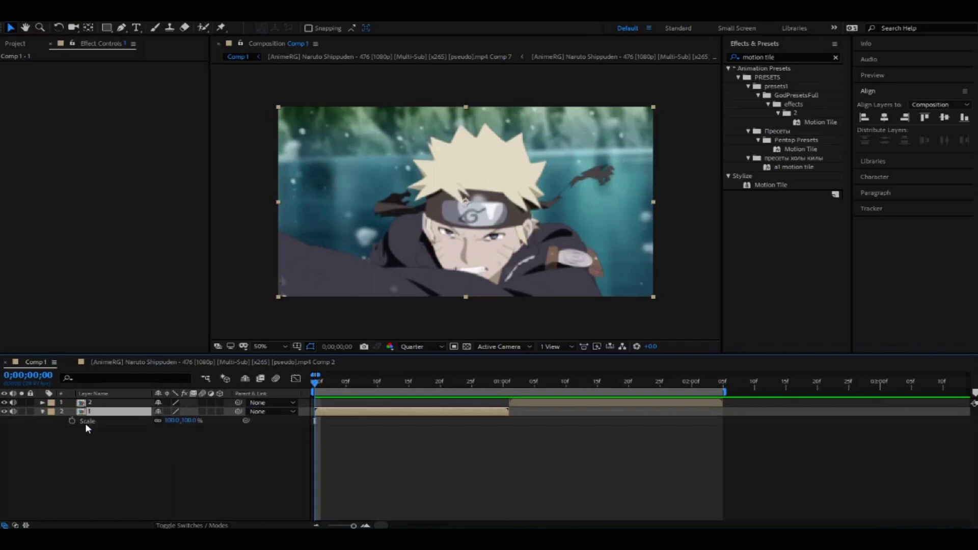
click(72, 420)
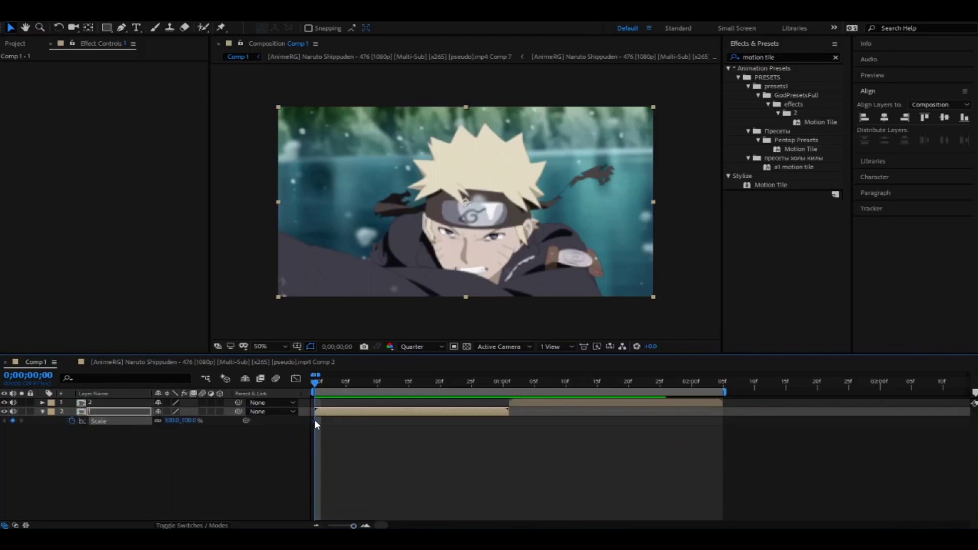
drag(317, 421, 508, 422)
Step: Set layer 1's Scale to 250% at the first frame to create a second keyframe
click(496, 392)
key(space)
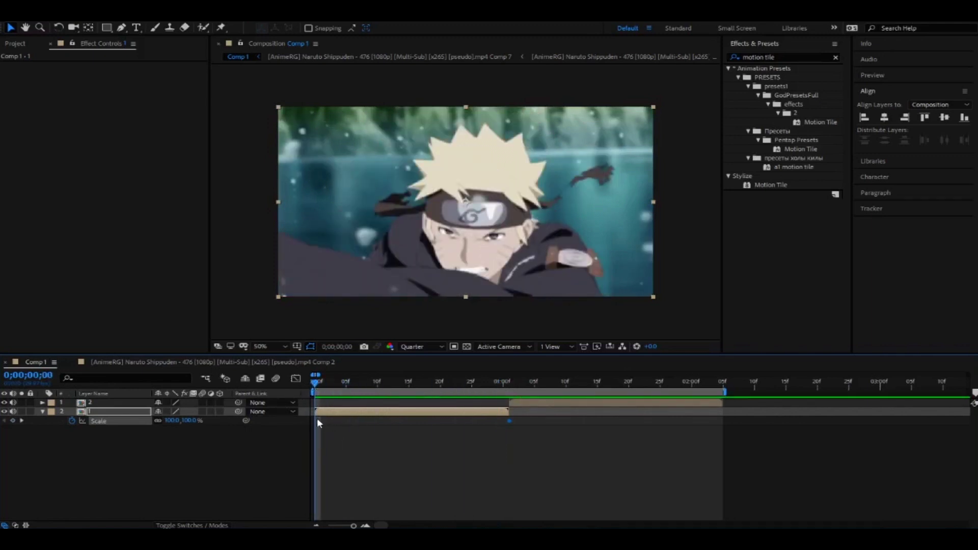
click(170, 422)
key(Return)
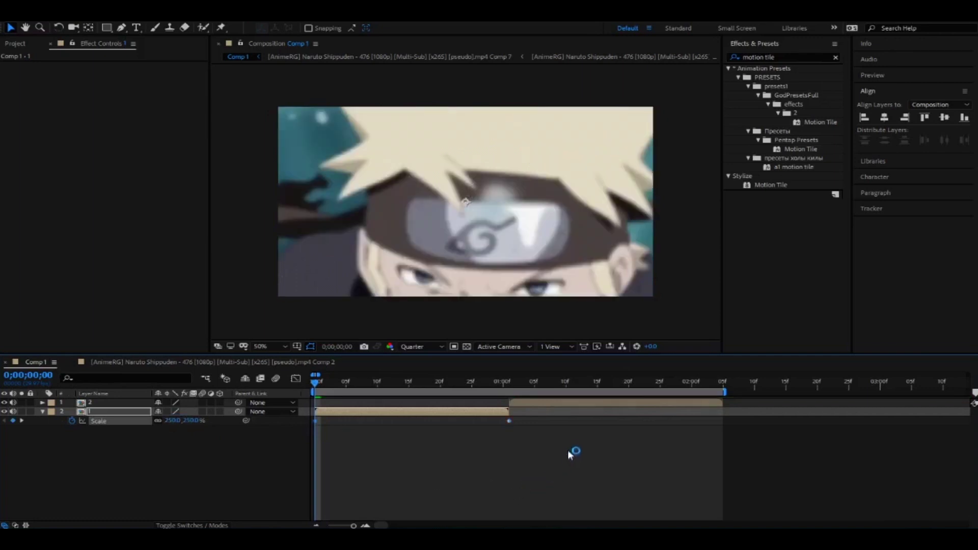
Step: Easy-ease both Scale keyframes of layer 1 and shape the value curve to fall steeply at first and flatten toward the end
drag(569, 450, 267, 413)
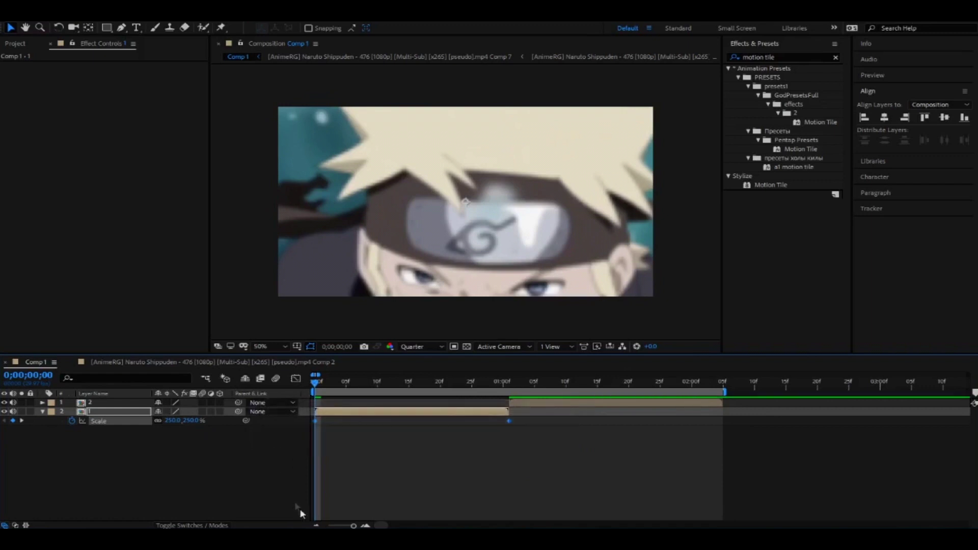
click(295, 379)
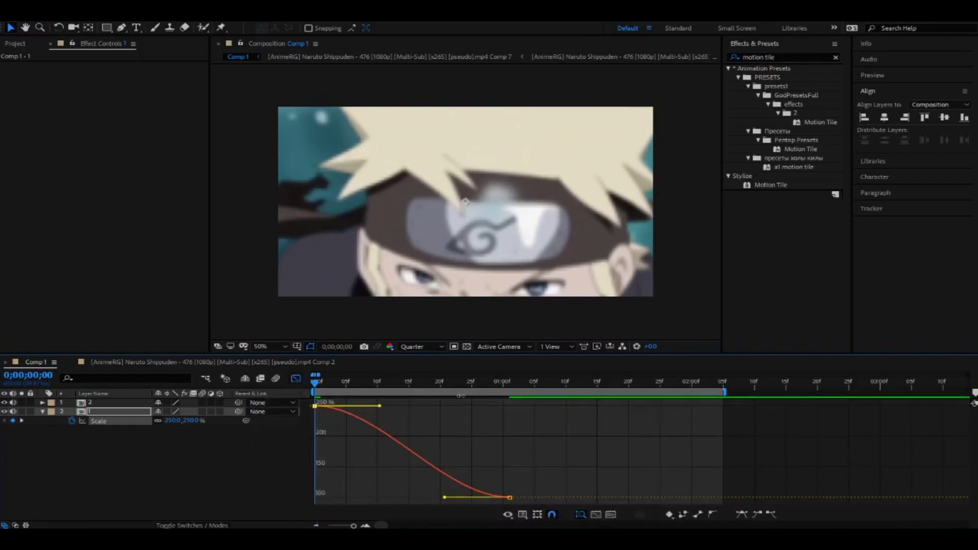
drag(380, 406, 309, 491)
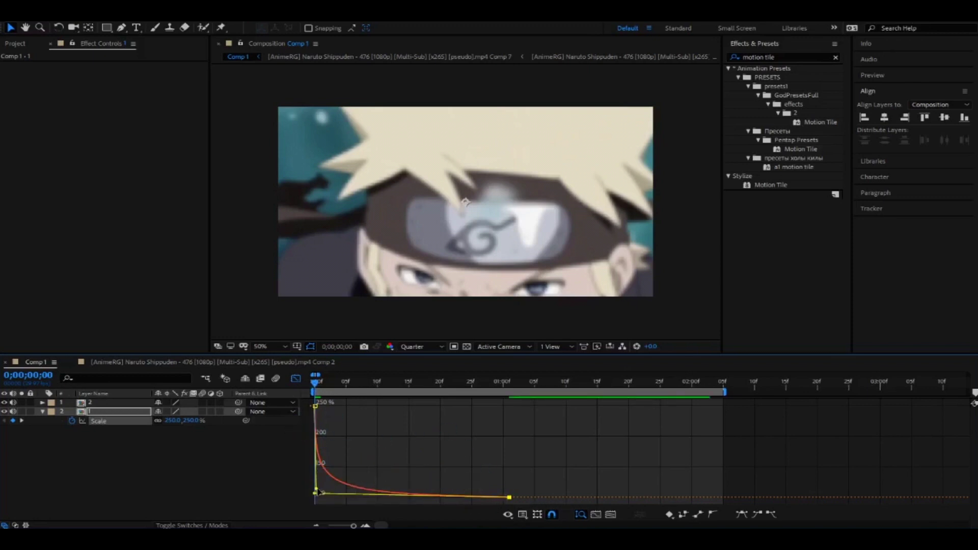
click(296, 378)
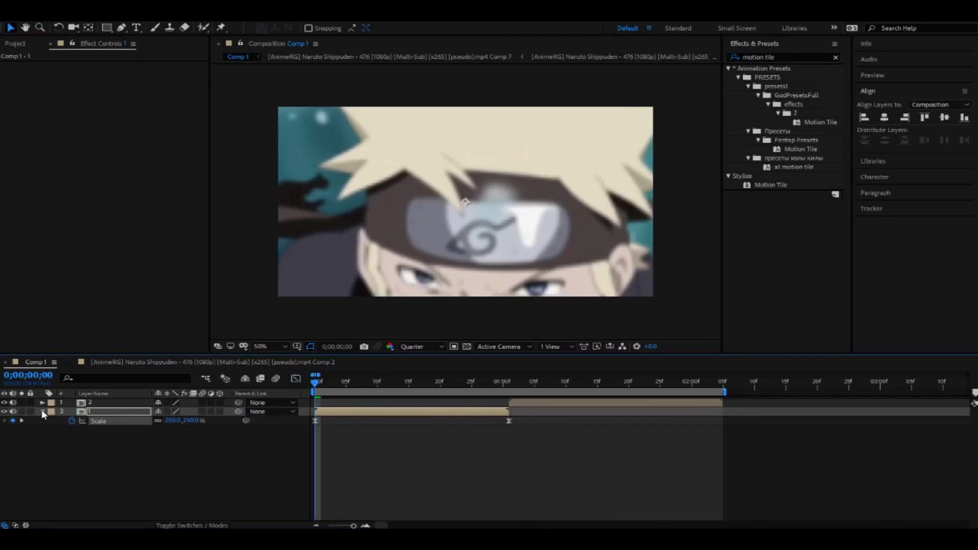
click(42, 412)
key(space)
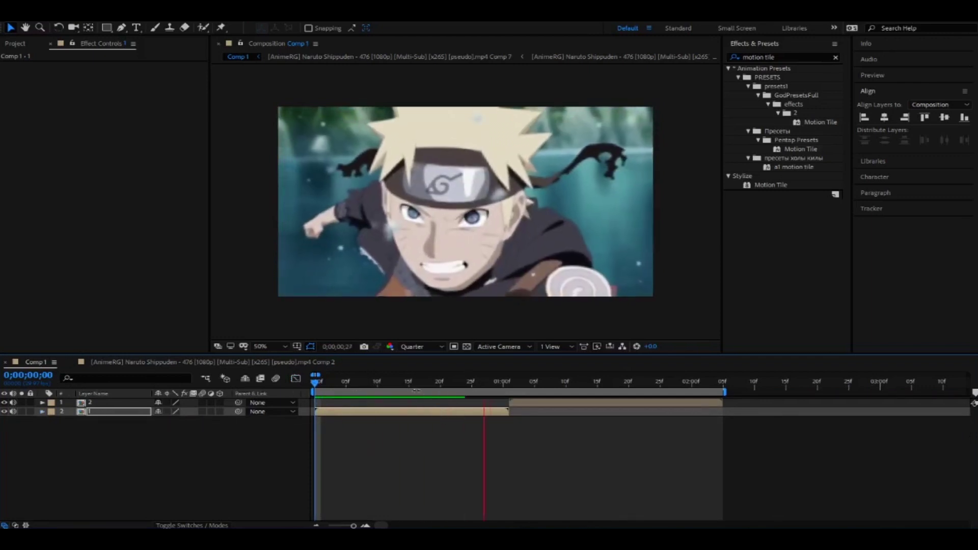
key(space)
Step: Pull the first Scale keyframe's curve handle further down to sharpen layer 1's opening zoom-out, and play back the result
click(372, 412)
key(u)
click(315, 387)
click(315, 420)
click(296, 379)
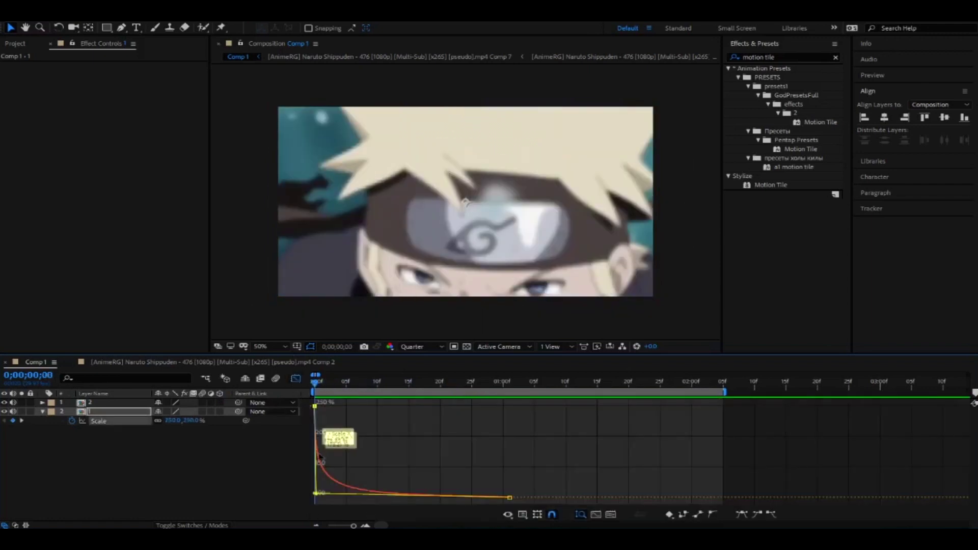
drag(317, 494, 313, 501)
click(353, 421)
key(space)
key(space)
key(space)
key(space)
key(shift+F3)
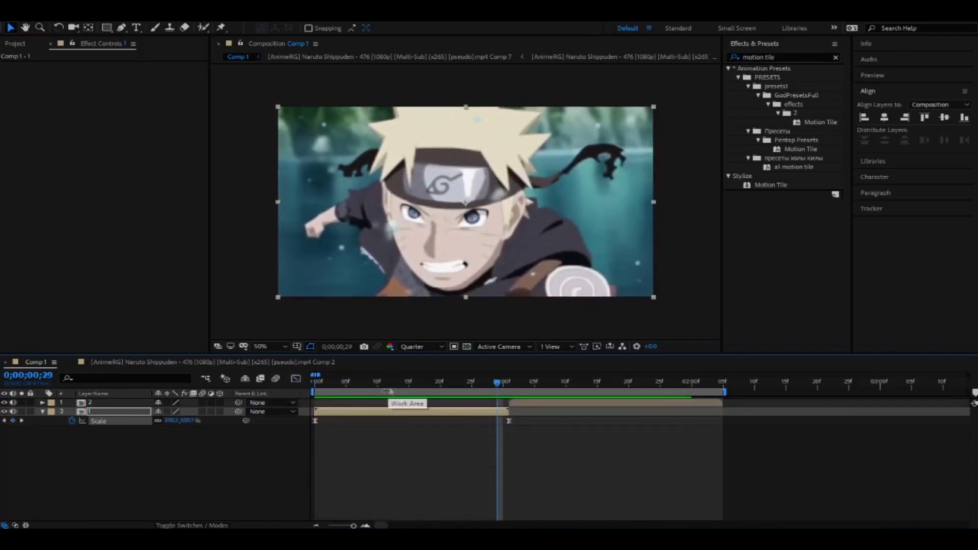
Step: Pre-compose layer 1, moving all attributes into the new composition and adjusting its duration to the layer's time span
drag(426, 385, 460, 408)
click(478, 448)
click(472, 411)
key(ctrl+shift+c)
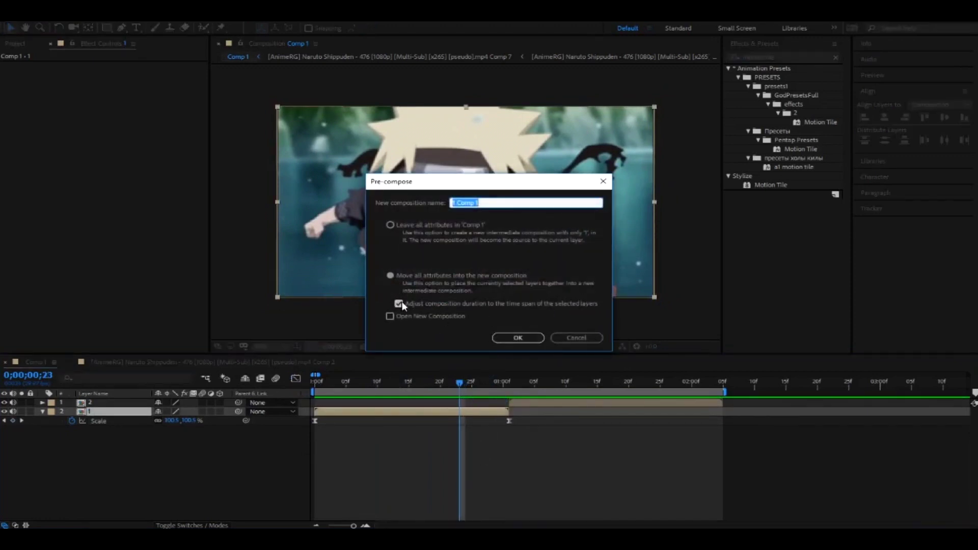
click(515, 340)
Step: Keyframe the pre-composed layer's Scale at 100% at 0;00;00;27 and at 300% at 0;00;01;01
click(480, 427)
drag(459, 384, 487, 392)
click(493, 412)
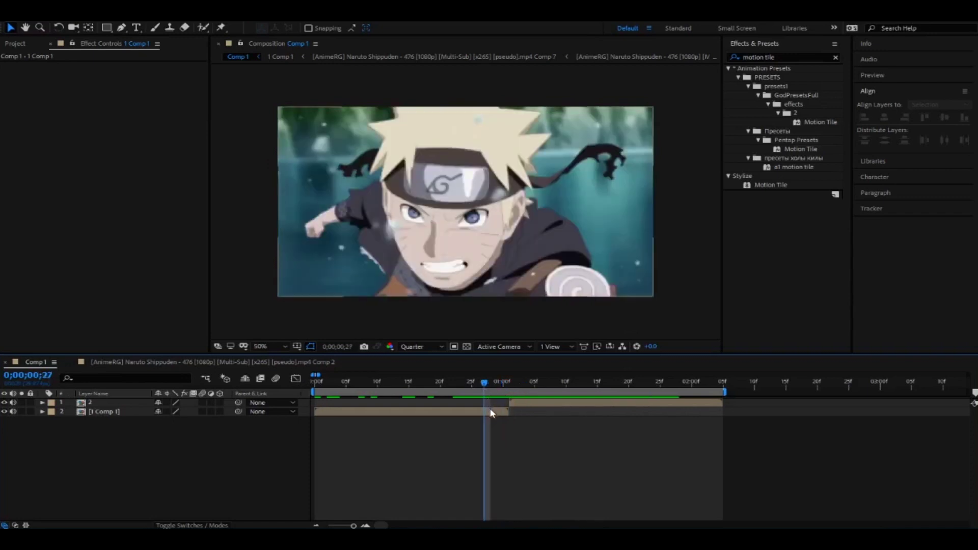
key(s)
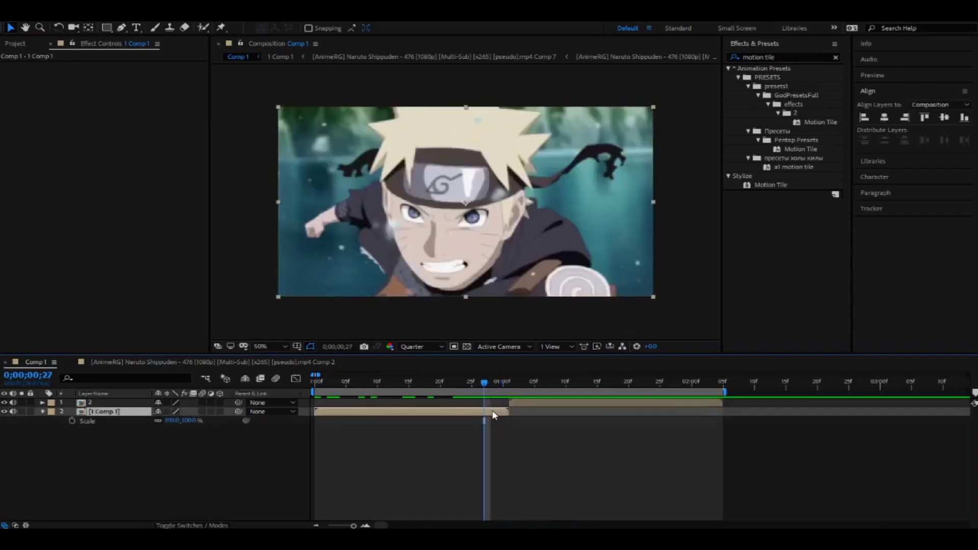
click(72, 421)
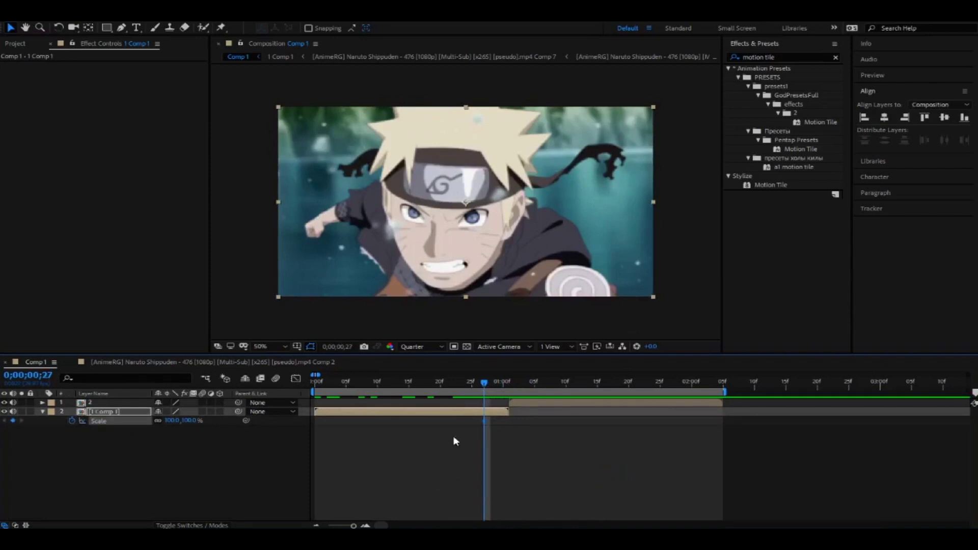
drag(480, 392, 510, 387)
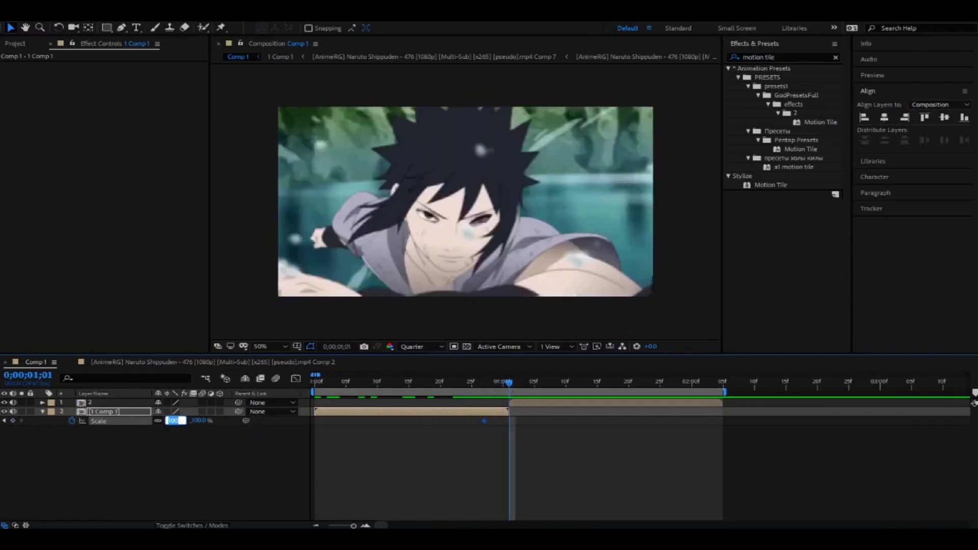
text(300)
key(Return)
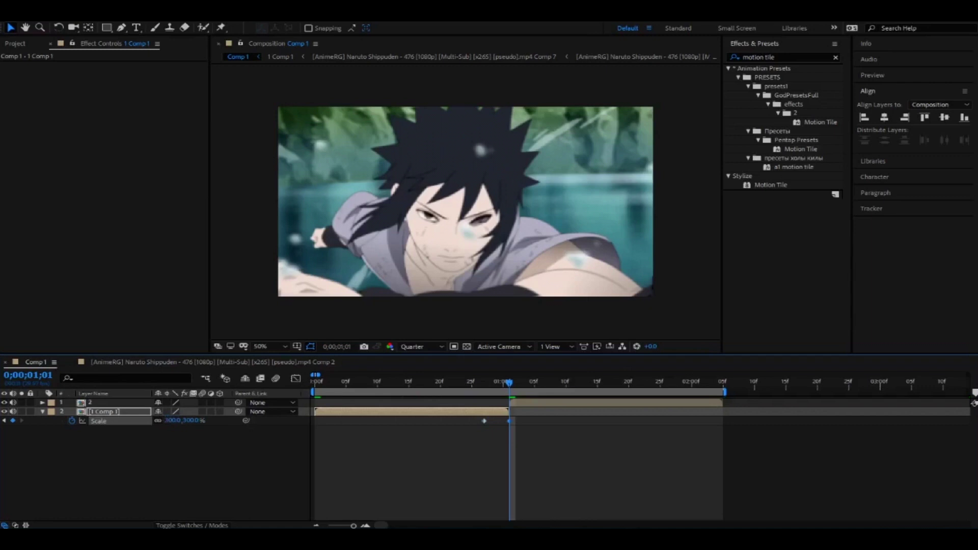
Step: Easy-ease the pre-composed layer's two Scale keyframes and shape the value curve to stay flat and rise sharply at the end
drag(443, 448, 587, 415)
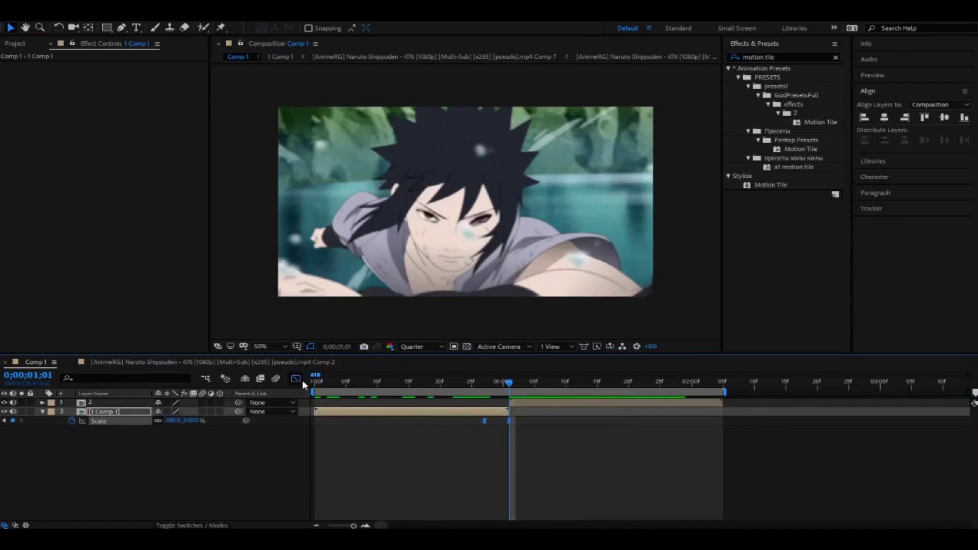
click(300, 380)
scroll(484, 497, right, 3)
scroll(329, 486, down, 1)
scroll(329, 486, up, 3)
click(361, 498)
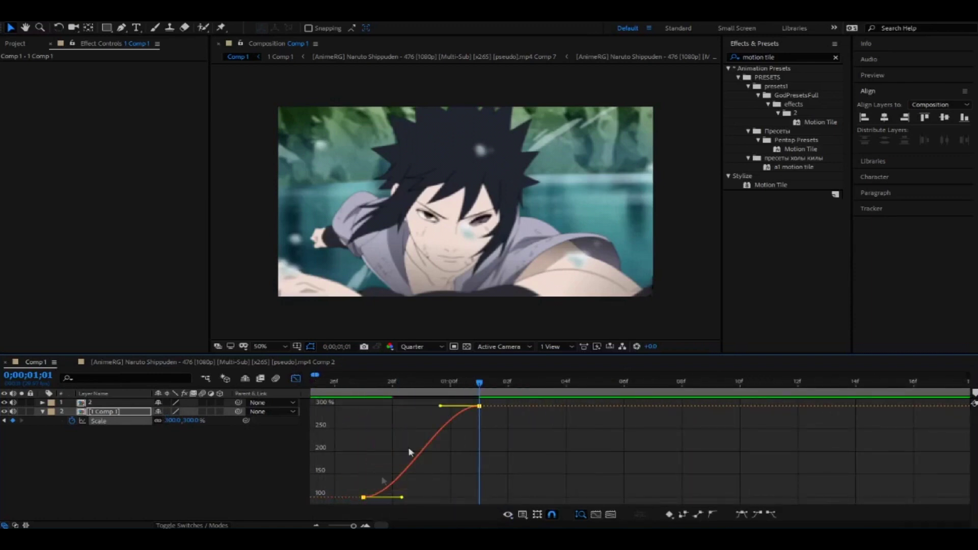
drag(441, 406, 470, 492)
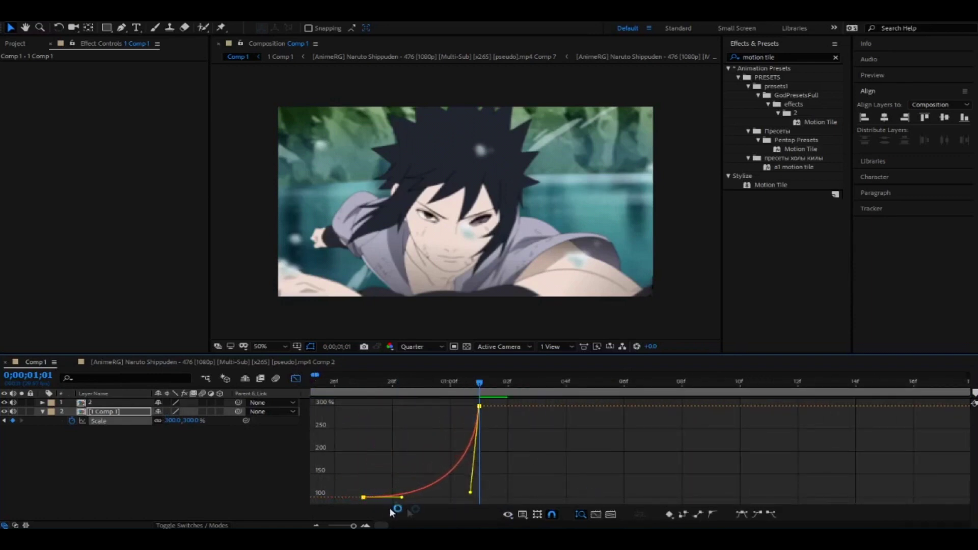
drag(403, 498, 479, 495)
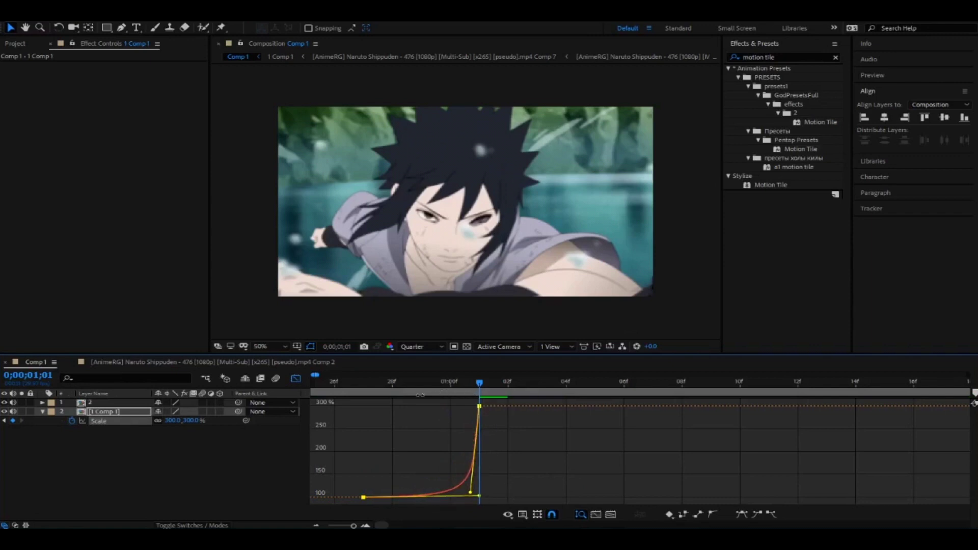
Step: Scrub and play back the first clip to check its opening zoom-out and closing zoom-in
click(364, 391)
drag(365, 391, 478, 412)
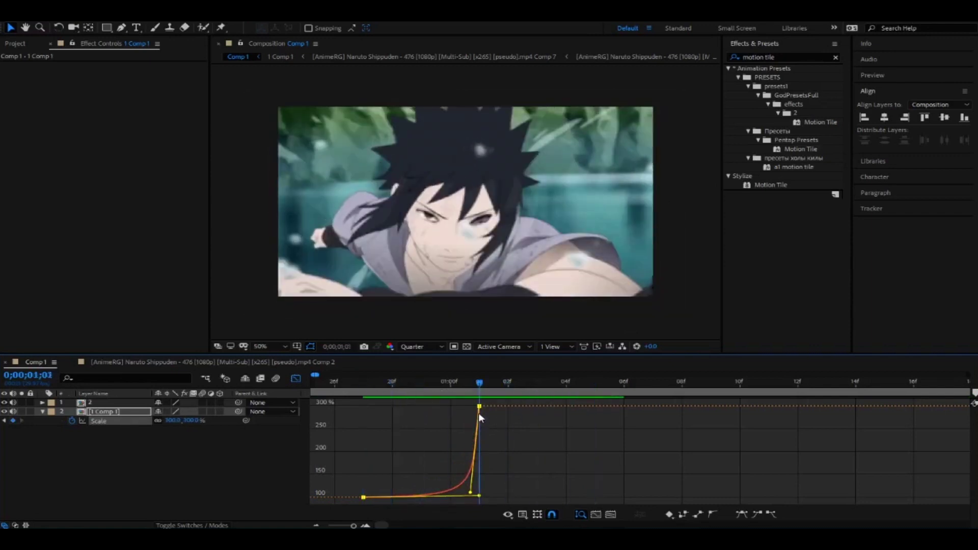
click(498, 484)
click(449, 394)
drag(446, 394, 110, 433)
click(295, 378)
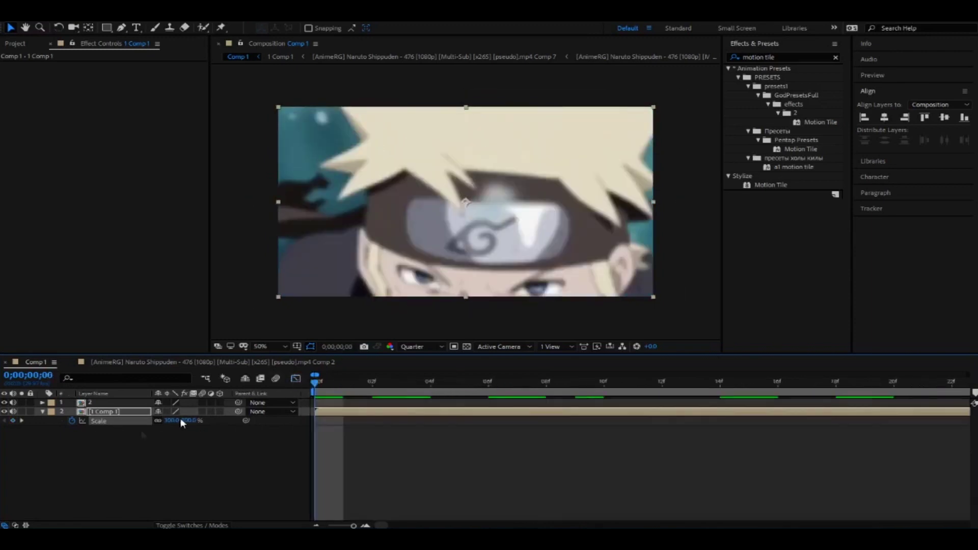
click(42, 411)
click(389, 446)
scroll(395, 448, down, 3)
scroll(426, 442, up, 3)
scroll(475, 443, down, 3)
scroll(475, 446, down, 2)
key(space)
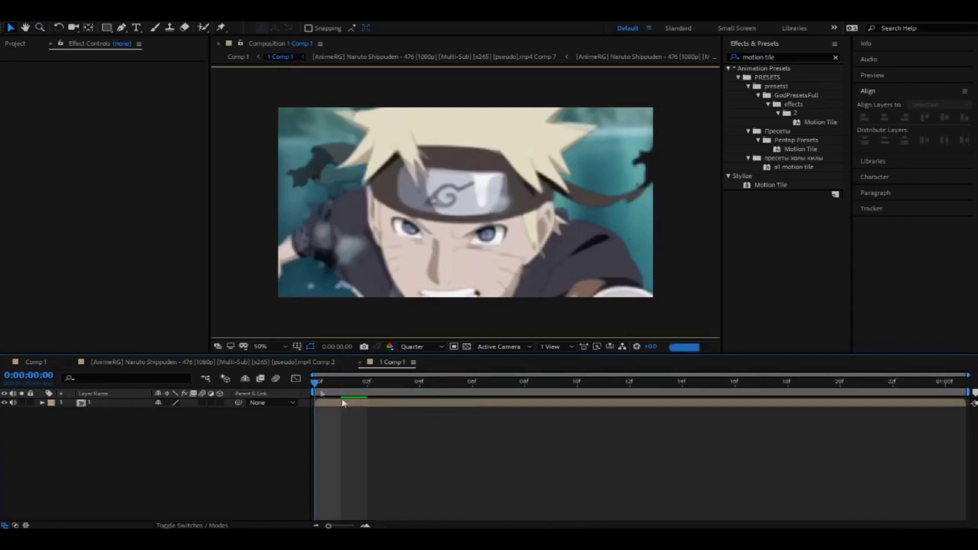
Step: Copy the eased Scale keyframes from the layer inside 1 Comp 1 and paste them onto layer 2 at 0;00;01;01
drag(309, 441, 970, 399)
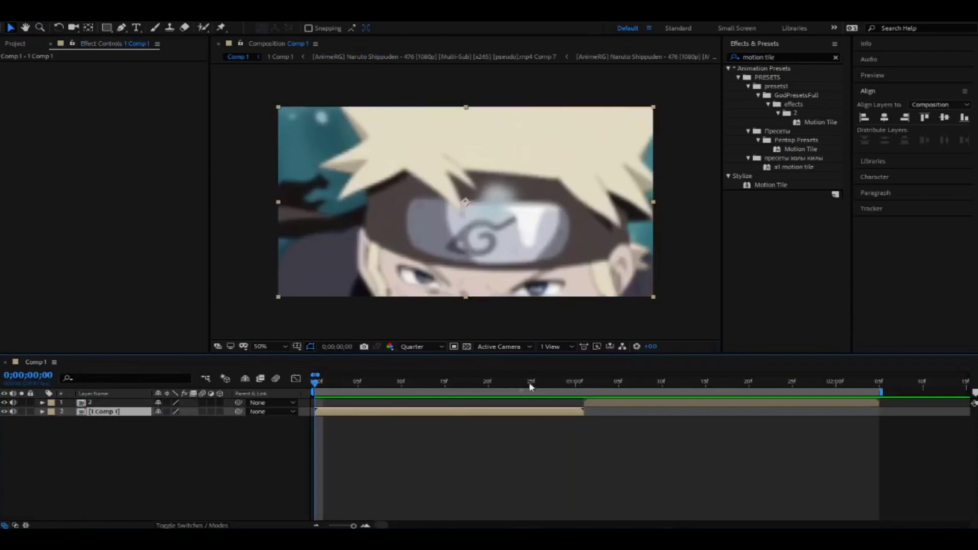
drag(530, 387, 585, 393)
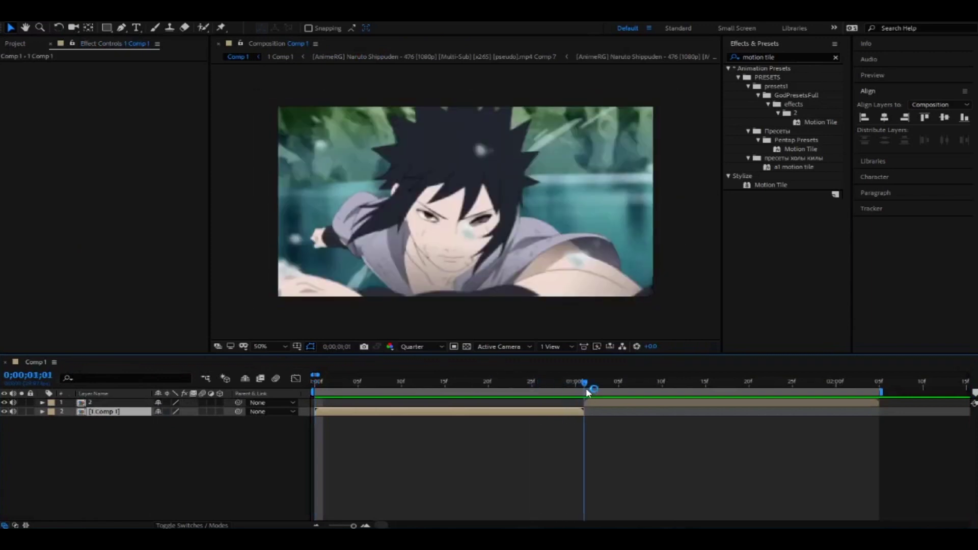
scroll(518, 433, down, 3)
click(425, 404)
key(ctrl+v)
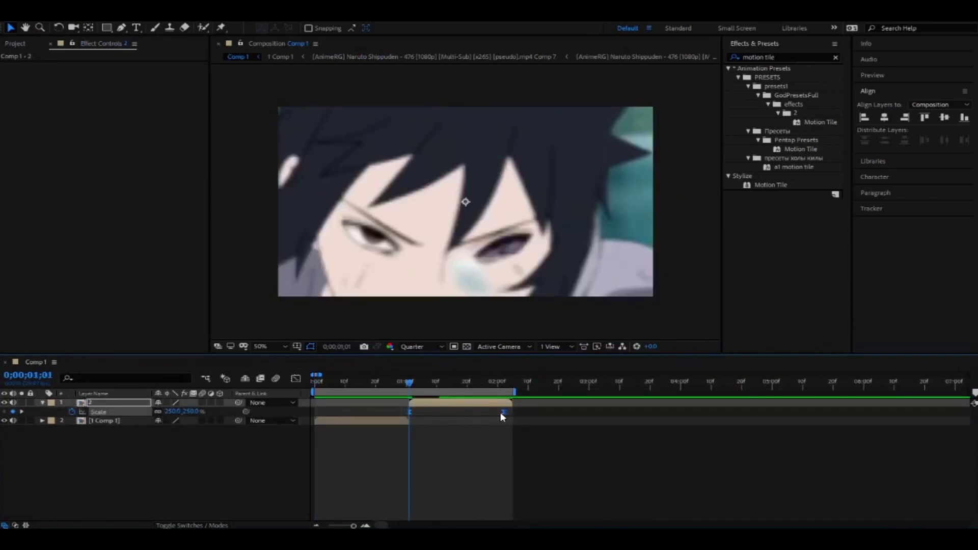
Step: Move layer 2's closing 100% Scale keyframe to the end of the layer and preview the slower zoom-out
drag(502, 411, 506, 411)
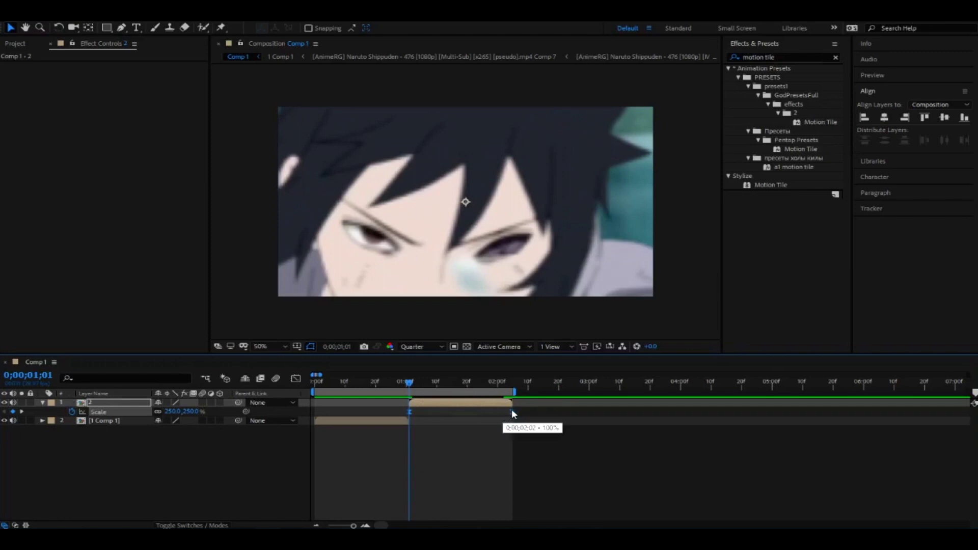
click(537, 421)
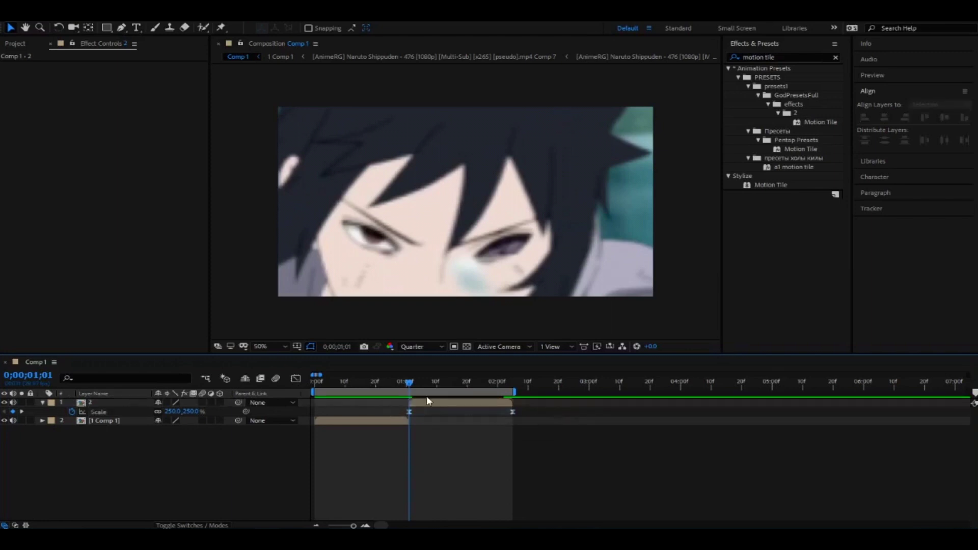
key(space)
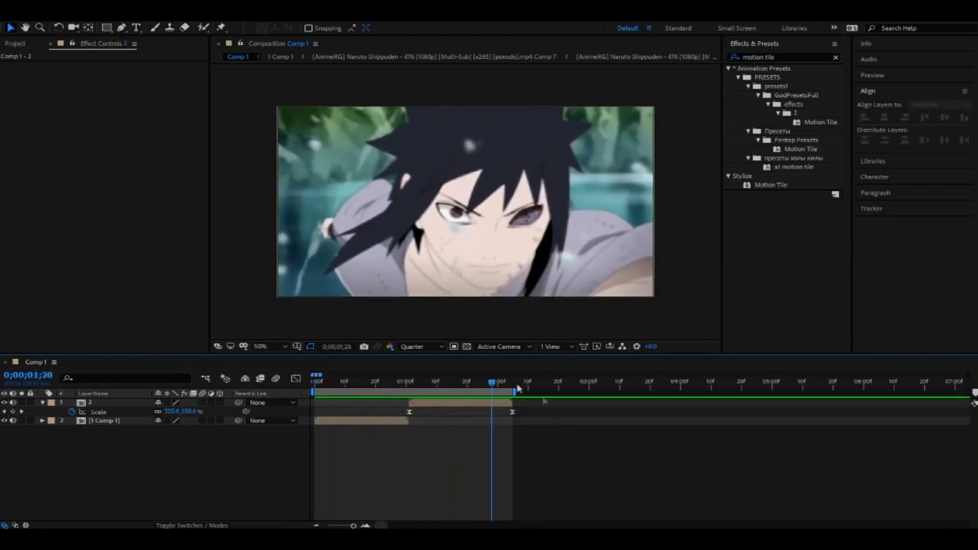
click(410, 412)
click(297, 379)
click(297, 379)
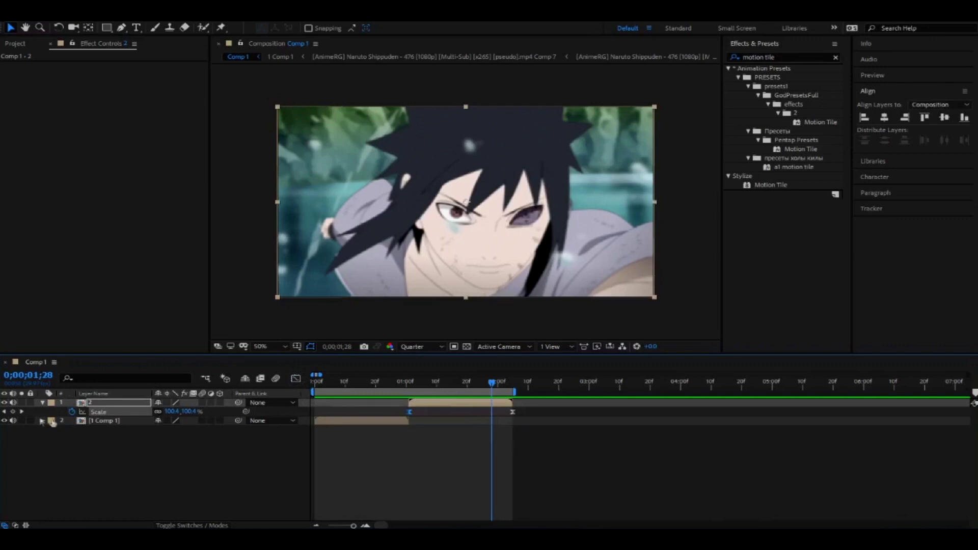
Step: Copy both Scale keyframes from the 1 Comp 1 layer and select layer 2
click(44, 403)
click(400, 414)
key(u)
drag(431, 427, 393, 419)
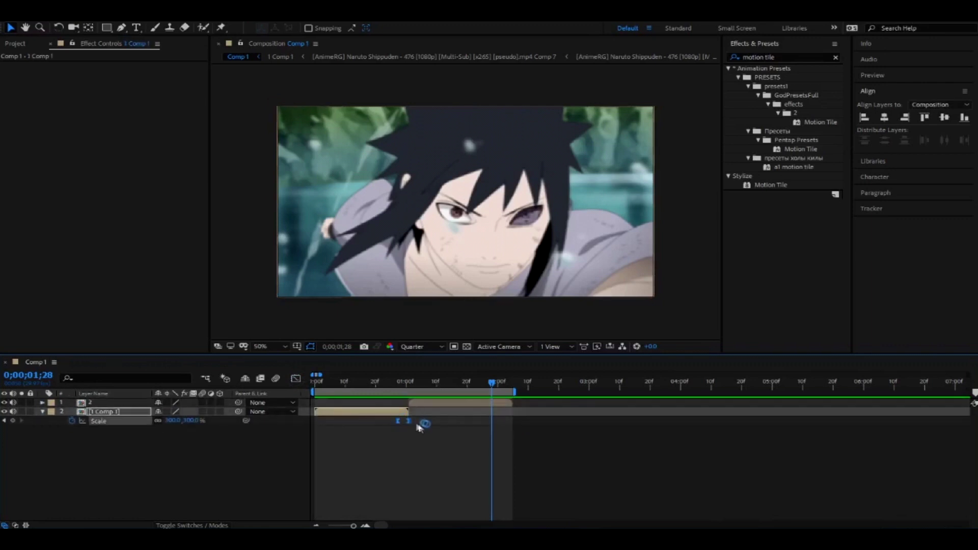
click(469, 406)
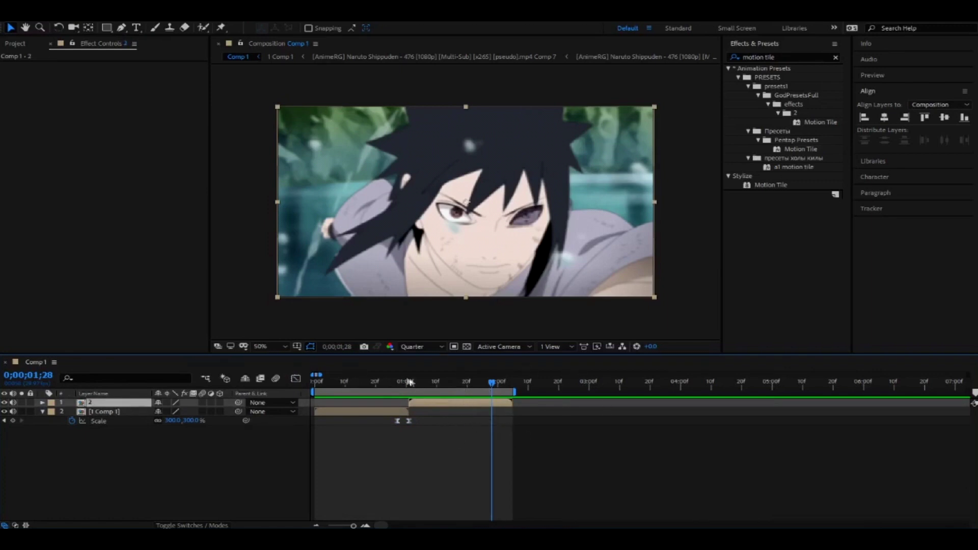
key(s)
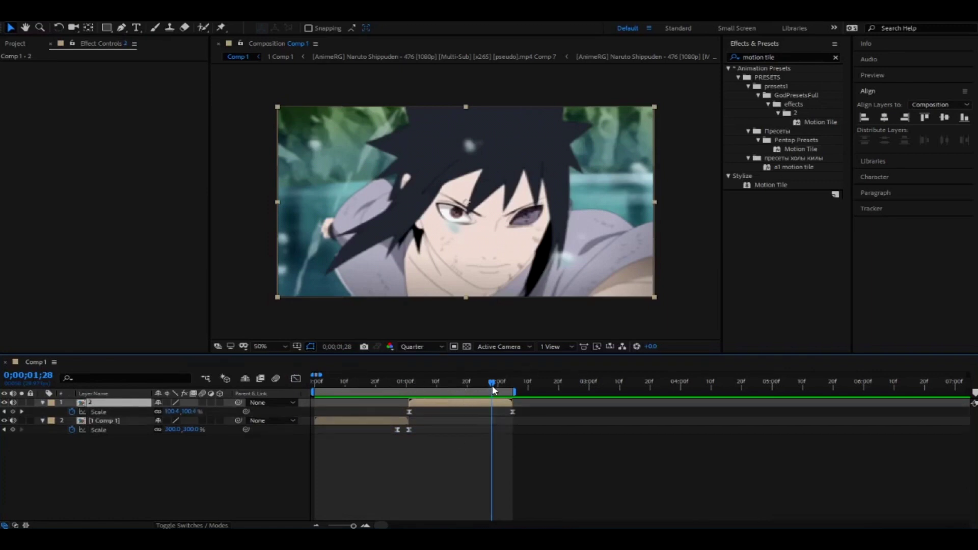
key(ctrl+v)
key(ctrl+z)
Step: Pre-compose layer 2 and paste the copied Scale keyframes onto it, with the last one at the layer's end
key(ctrl+shift+c)
click(509, 339)
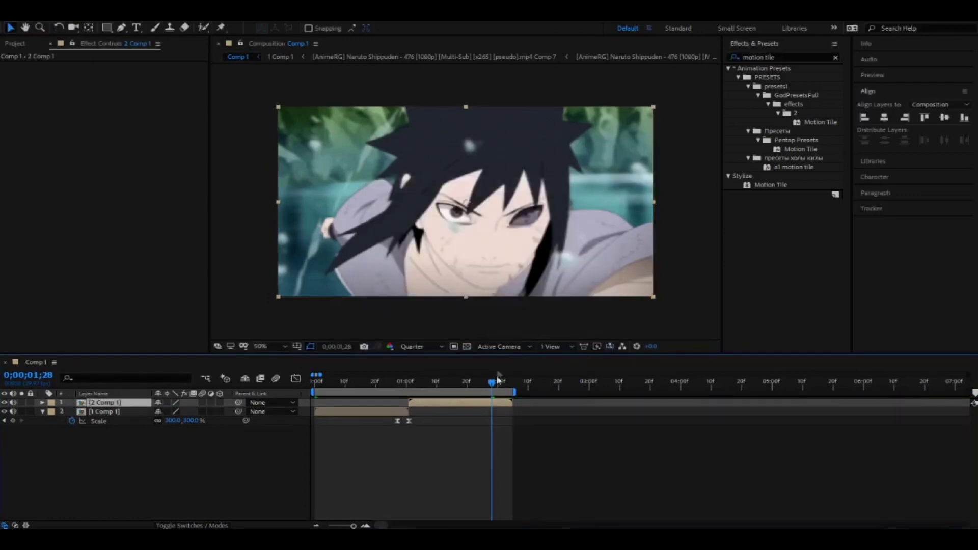
key(ctrl+v)
scroll(507, 413, up, 2)
click(502, 411)
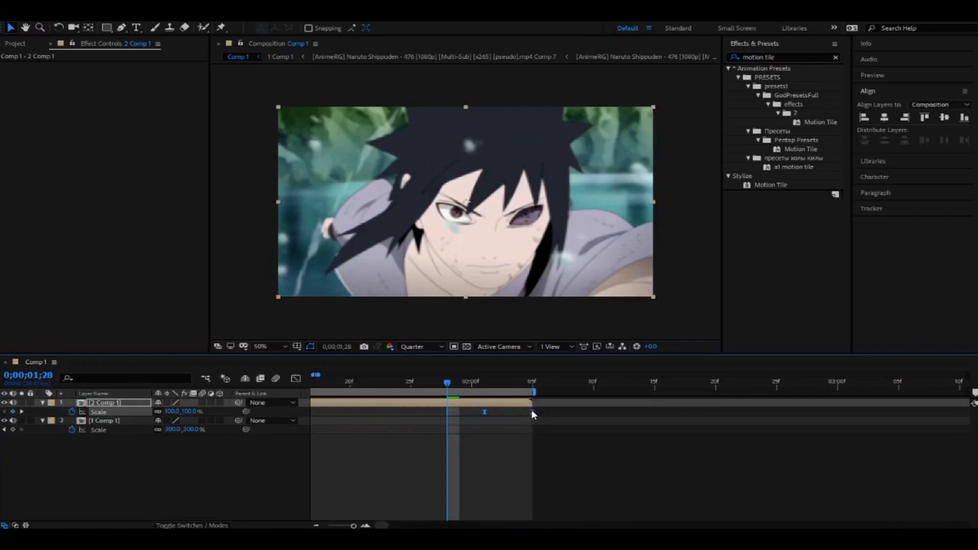
click(500, 465)
key(minus)
key(minus)
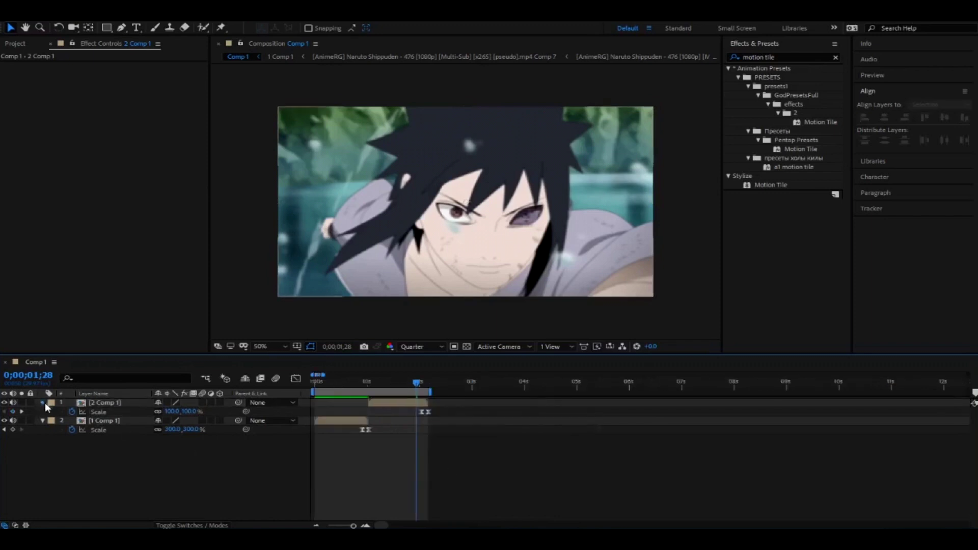
Step: Collapse both layers' properties and play back the zooms across the two clips
click(42, 403)
click(42, 412)
key(space)
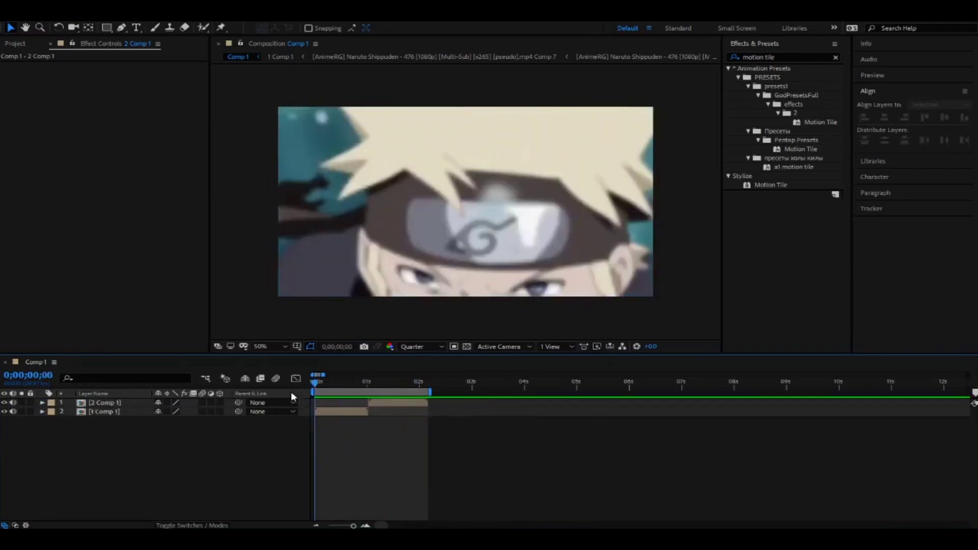
Step: Pre-compose the first clip's layer and the second clip's layer again, each into its own new composition
click(357, 411)
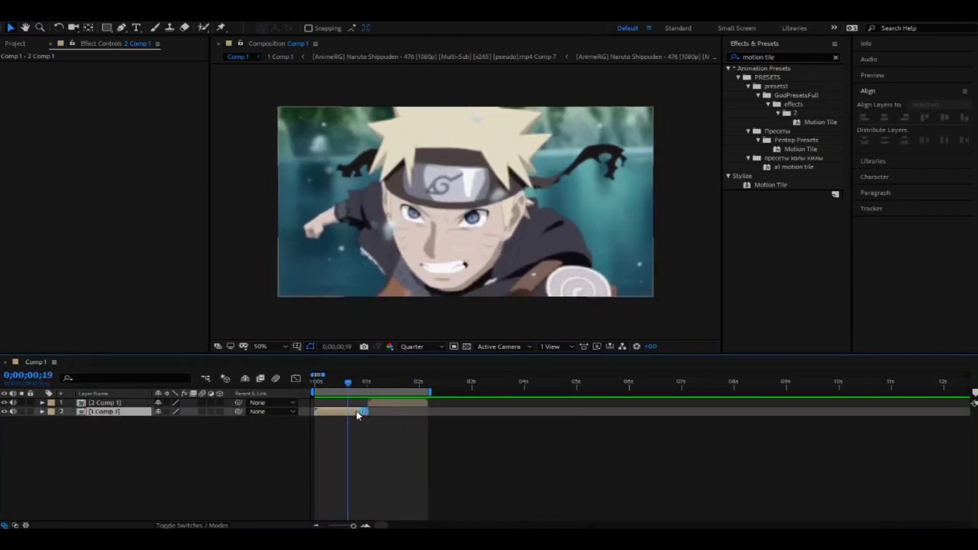
key(ctrl+shift+c)
click(518, 338)
click(400, 382)
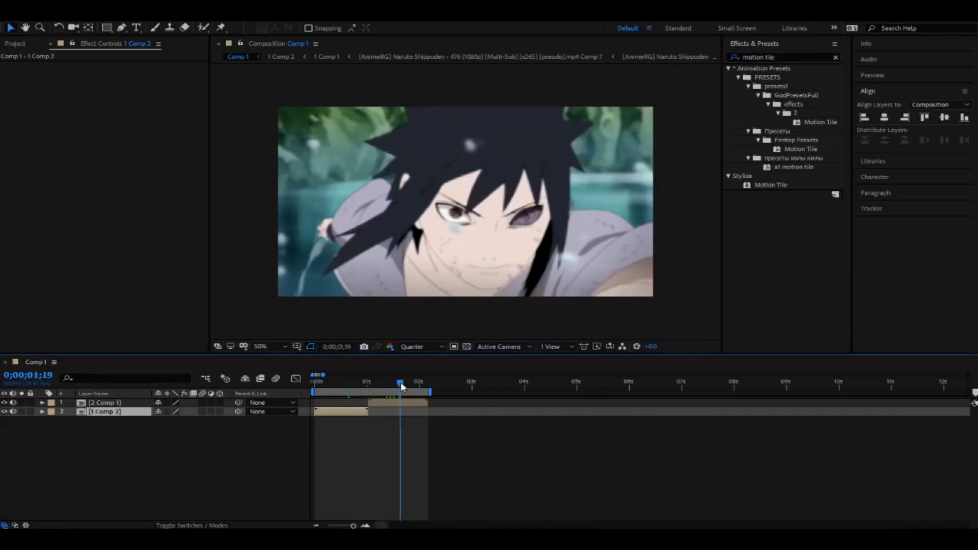
click(405, 402)
key(ctrl+shift+c)
click(517, 339)
click(378, 412)
Step: Search the effects for "twitch" and apply Video Copilot's Twitch to the 1 Comp 2 layer
drag(359, 387, 314, 384)
click(764, 57)
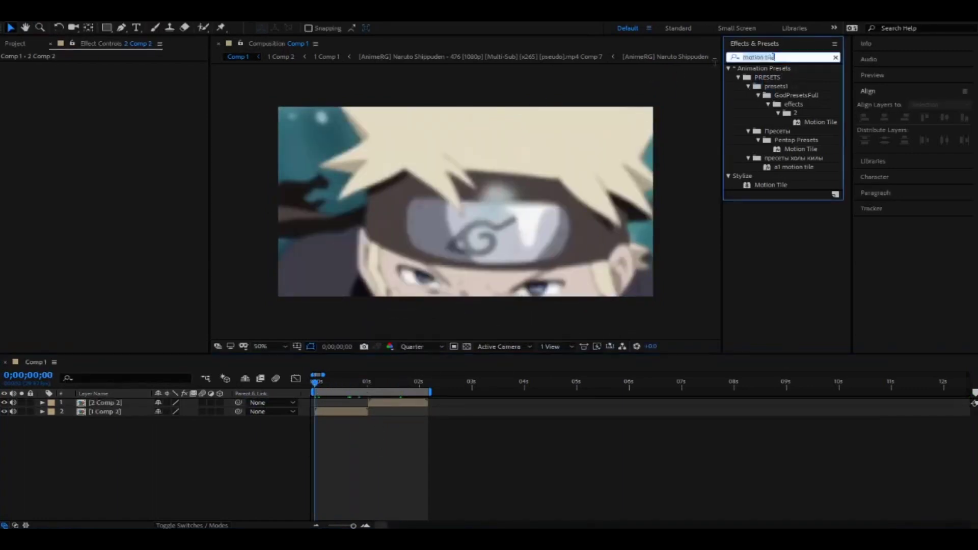
text(twitch)
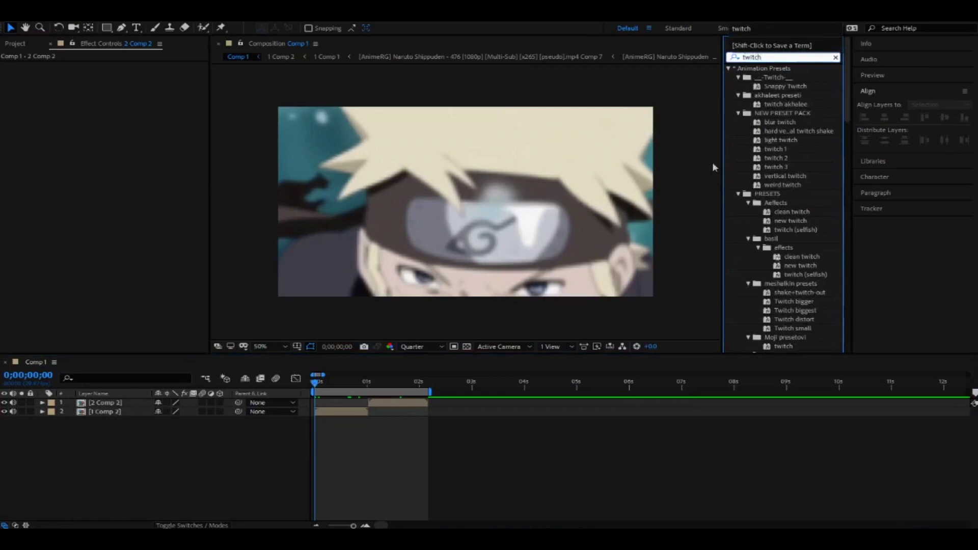
drag(847, 66, 846, 332)
drag(778, 337, 766, 343)
drag(387, 415, 364, 412)
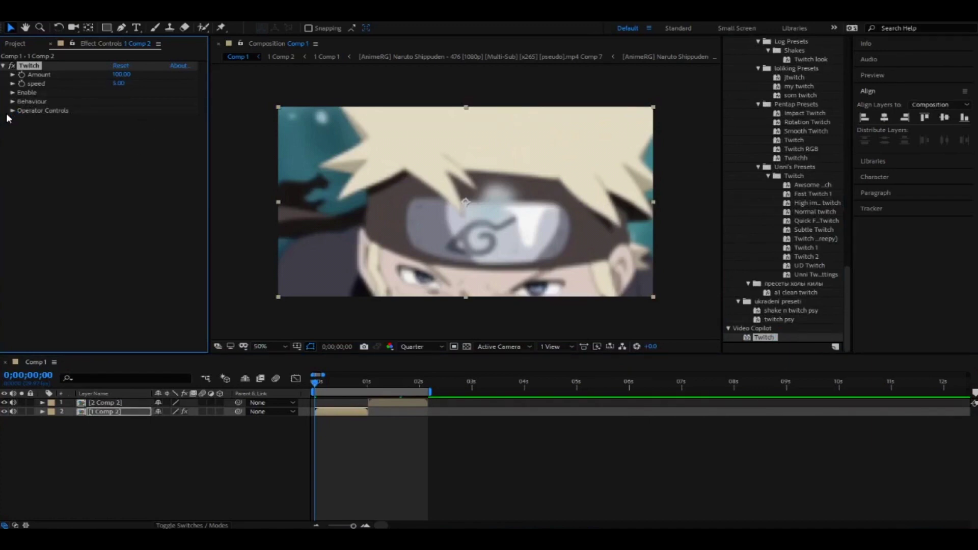
key(minus)
key(minus)
key(minus)
key(minus)
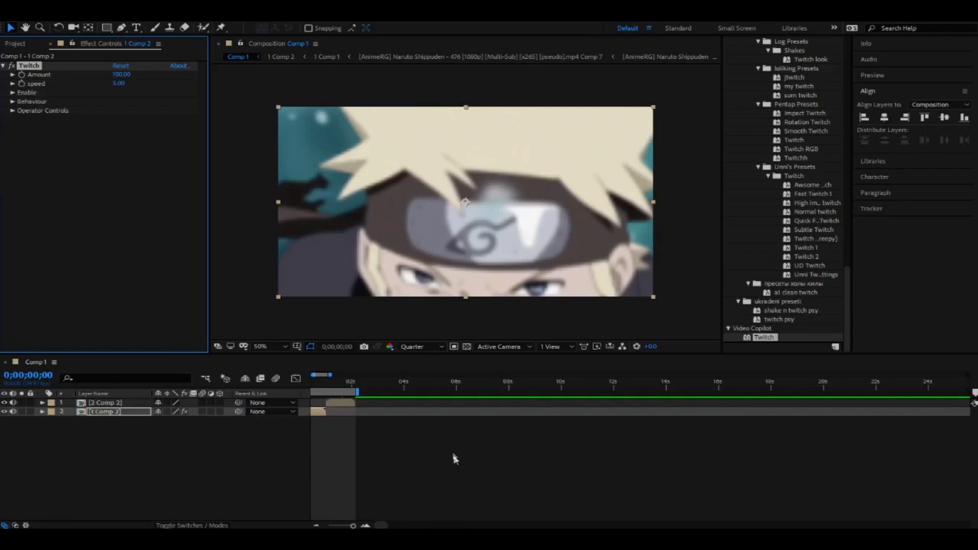
key(equal)
key(equal)
key(equal)
key(equal)
key(equal)
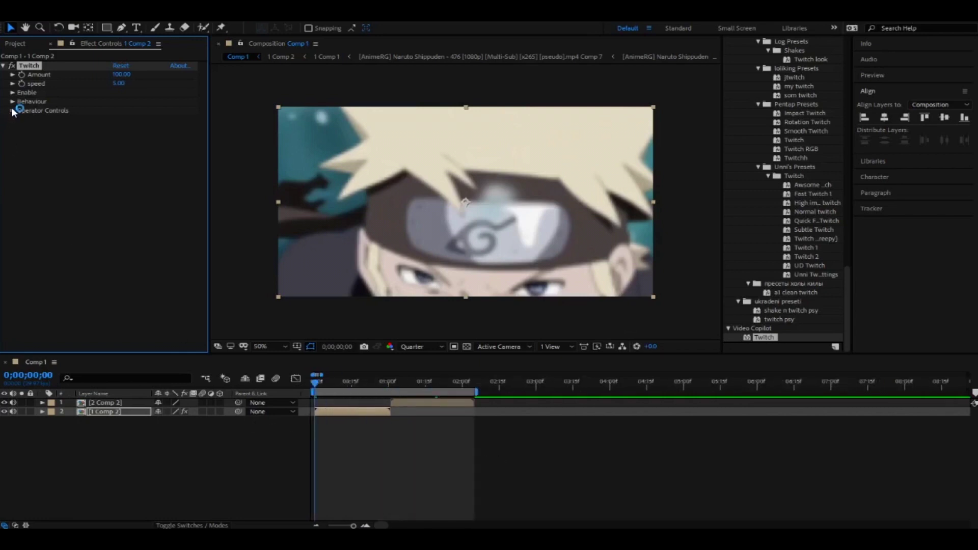
Step: Enable Slide in the Twitch effect on 1 Comp 2 and set the Slide Amount to 300
click(13, 92)
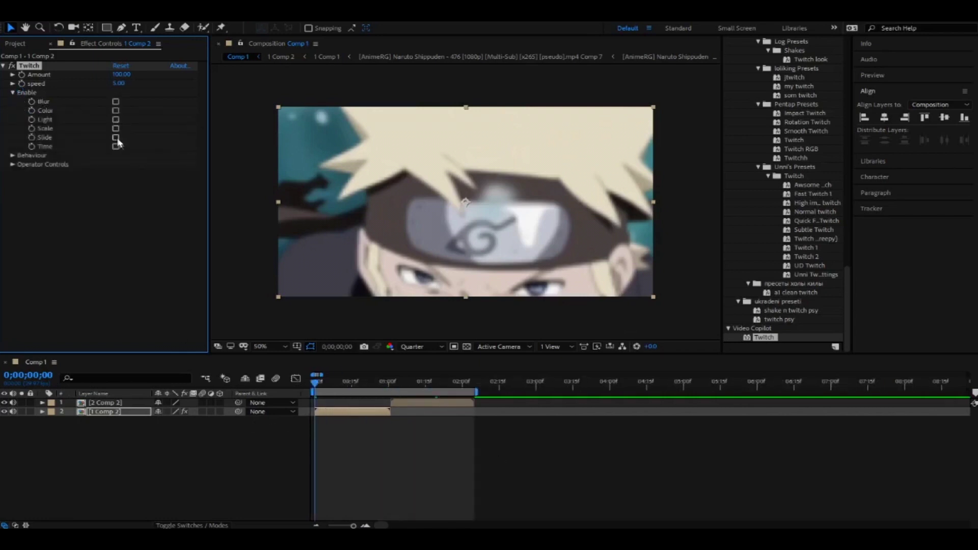
click(12, 164)
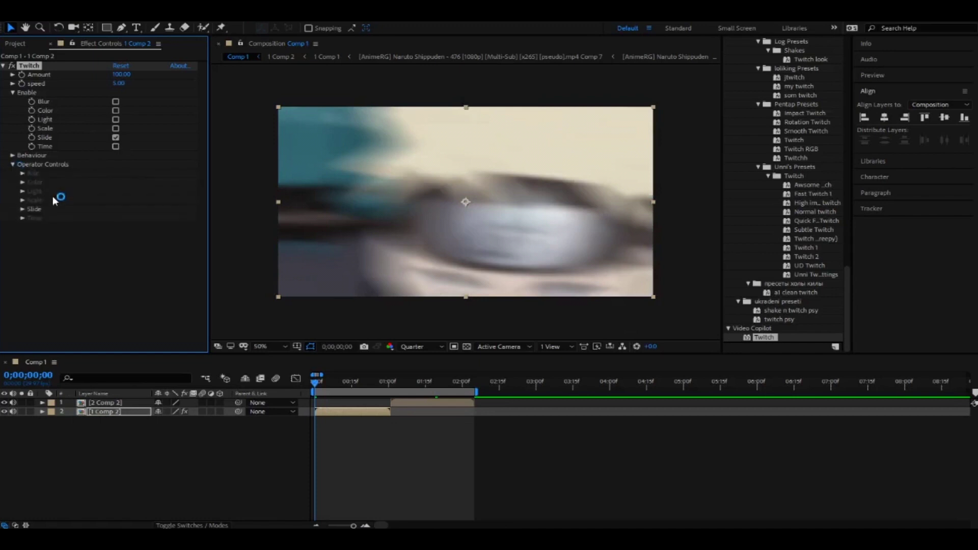
click(23, 210)
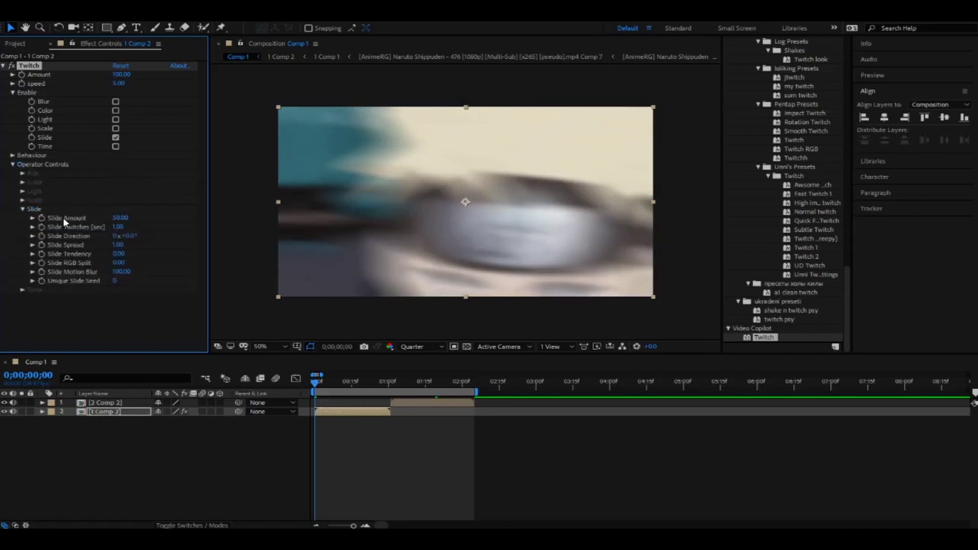
click(119, 218)
key(Return)
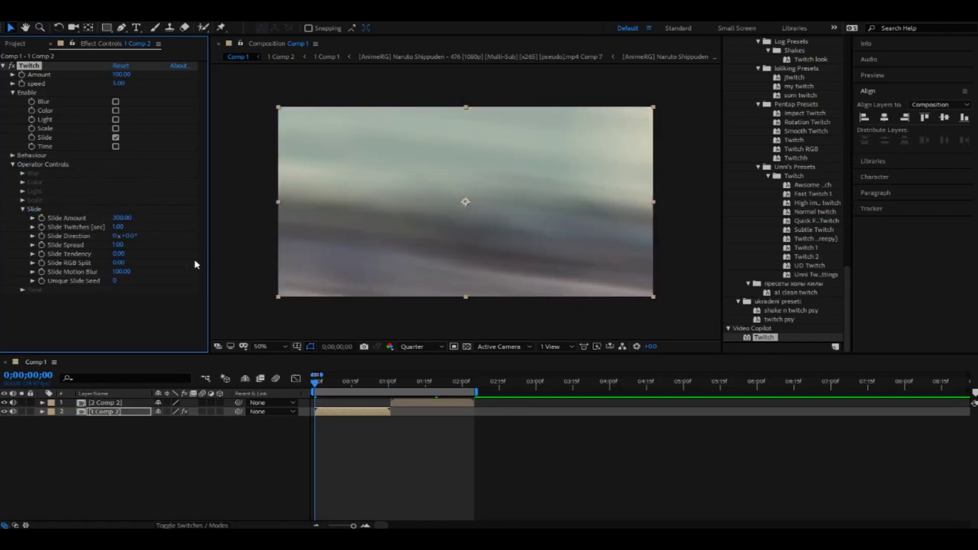
Step: Keyframe Twitch's Slide Amount at 300 at 0;00;00;00, 4 at 0;00;00;04 and 0 at 0;00;00;10
click(40, 217)
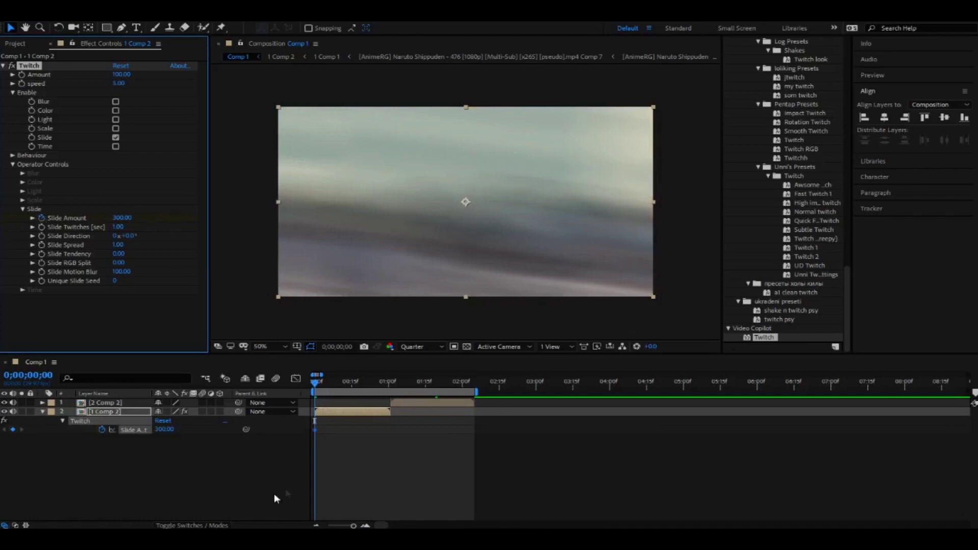
key(=)
click(323, 387)
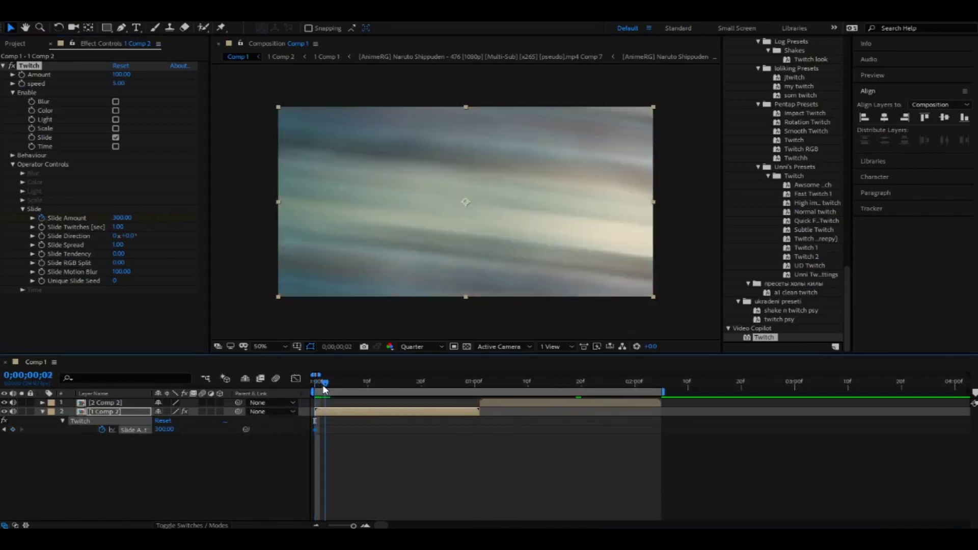
drag(323, 387, 334, 382)
click(163, 429)
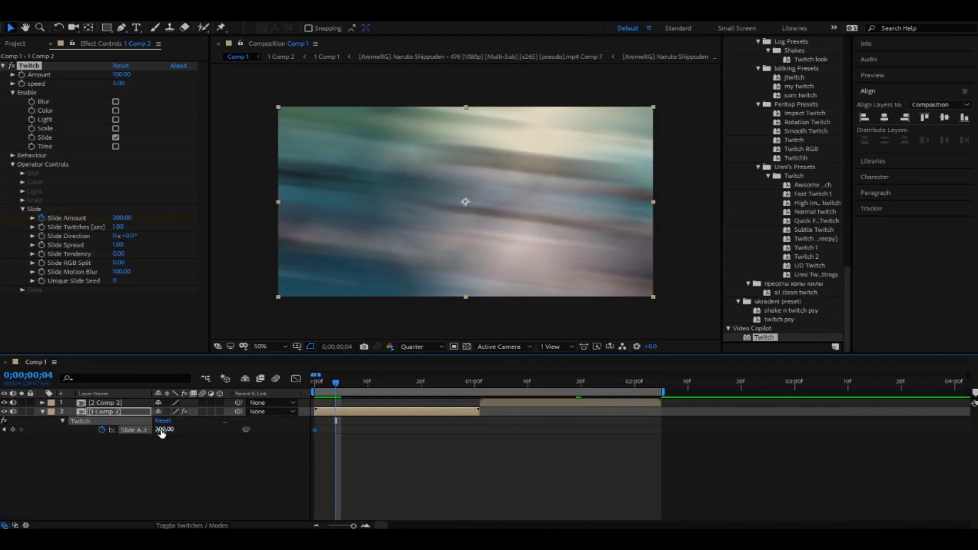
text(4)
key(Return)
drag(337, 389, 368, 385)
click(162, 430)
text(0)
key(Return)
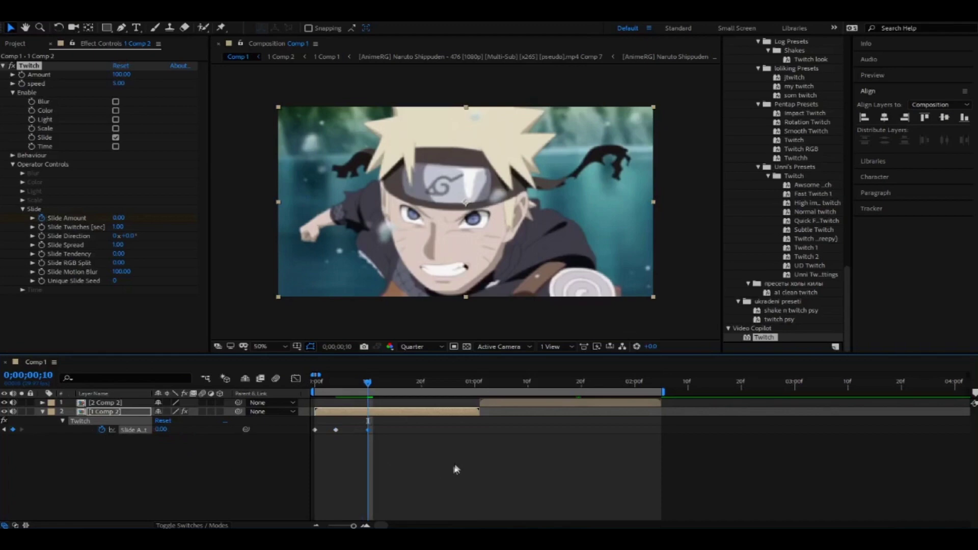
Step: Easy-ease the three Slide Amount keyframes and shape the value curve to drop steeply at the start and then flatten
drag(426, 451, 263, 423)
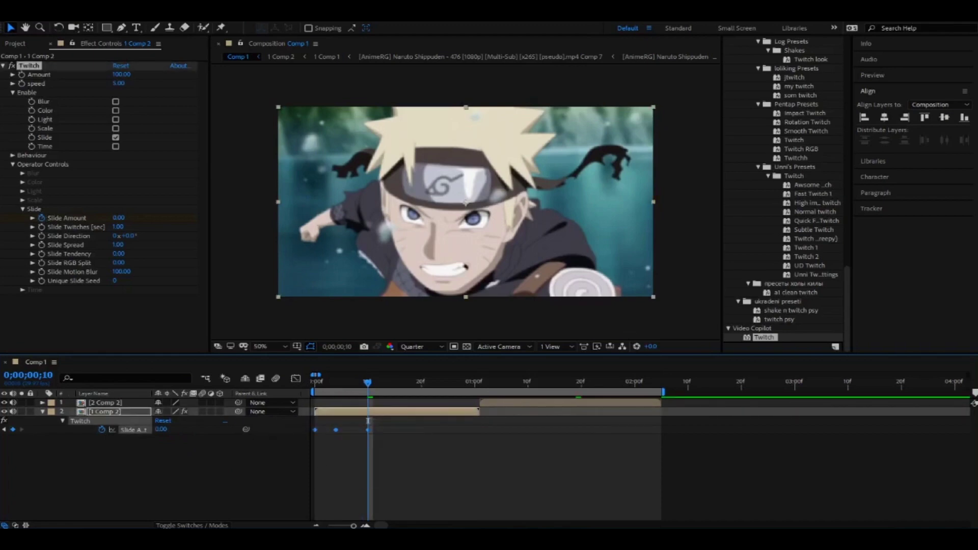
click(296, 378)
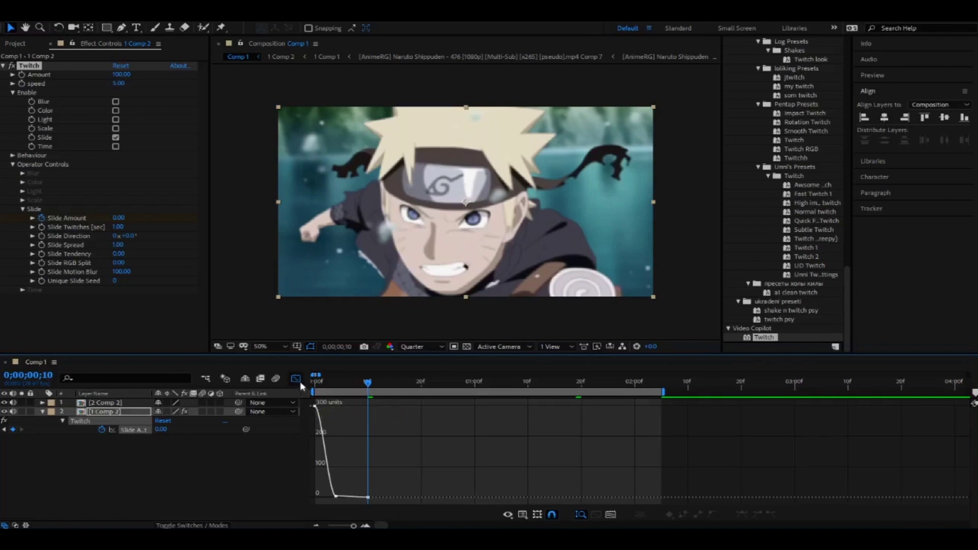
click(299, 381)
click(295, 380)
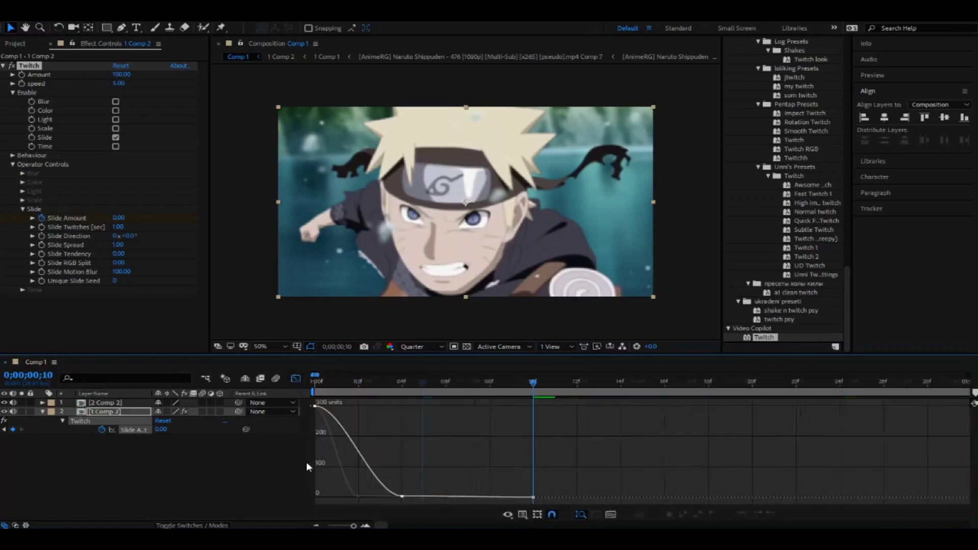
drag(315, 414, 316, 498)
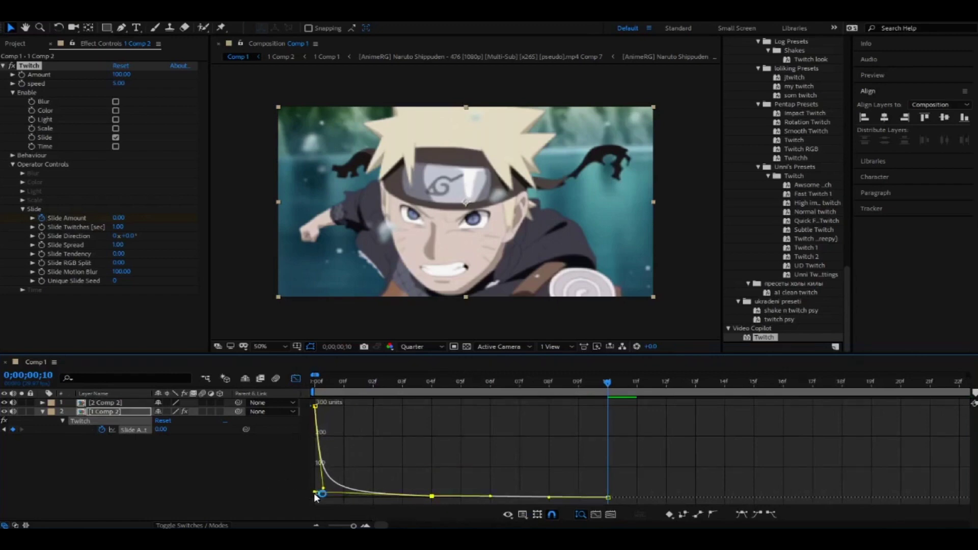
click(374, 470)
drag(372, 384, 290, 382)
click(296, 378)
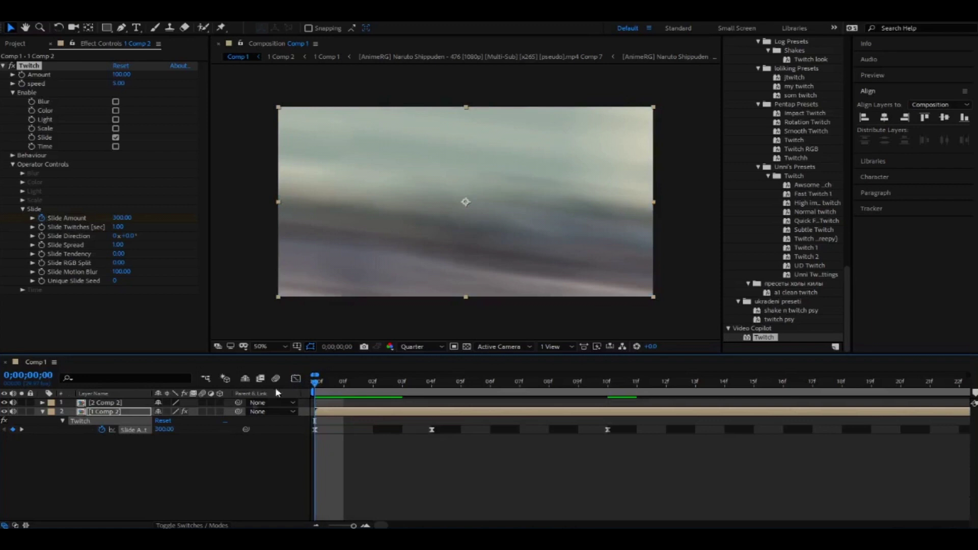
Step: Collapse the 1 Comp 2 layer's properties and play back the opening slide effect on the first clip
click(42, 412)
scroll(478, 474, down, 3)
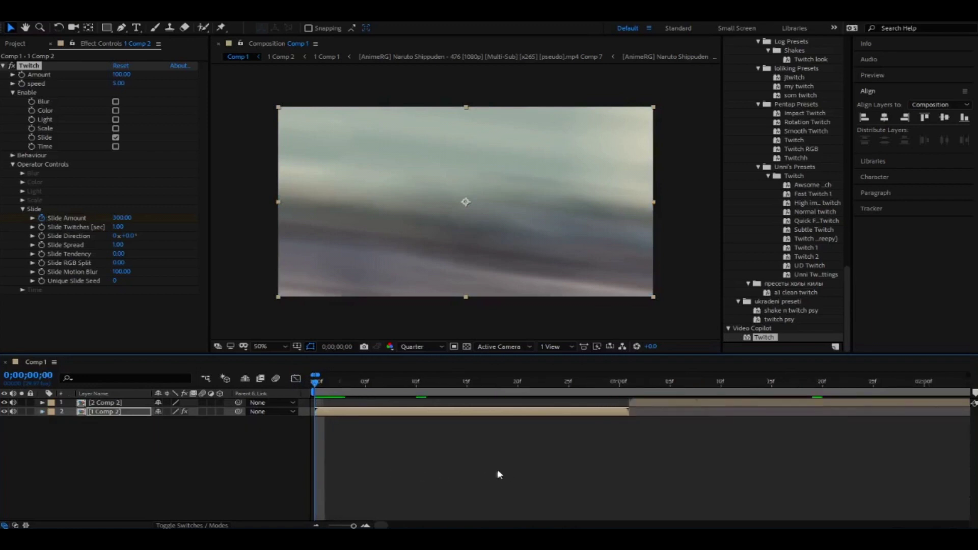
click(439, 460)
key(space)
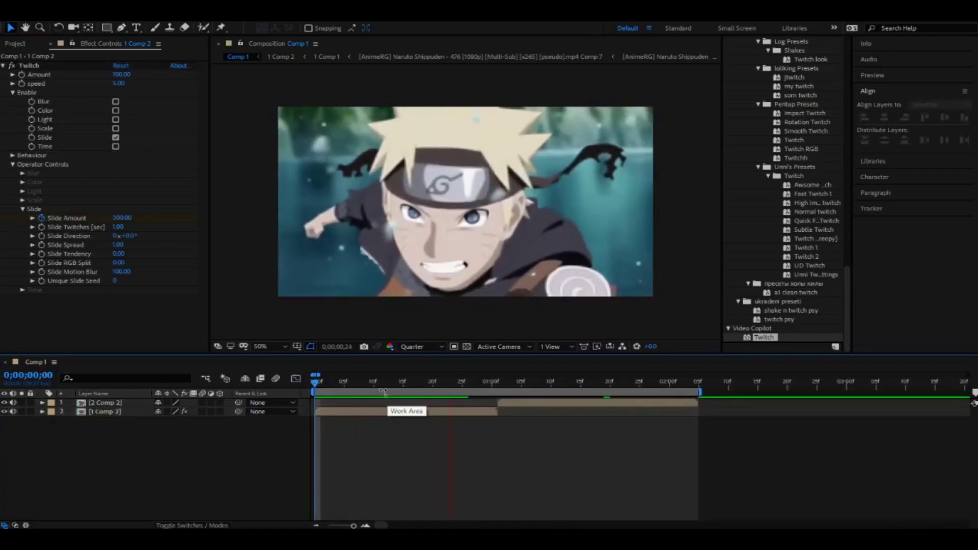
key(space)
key(space)
key(space)
key(space)
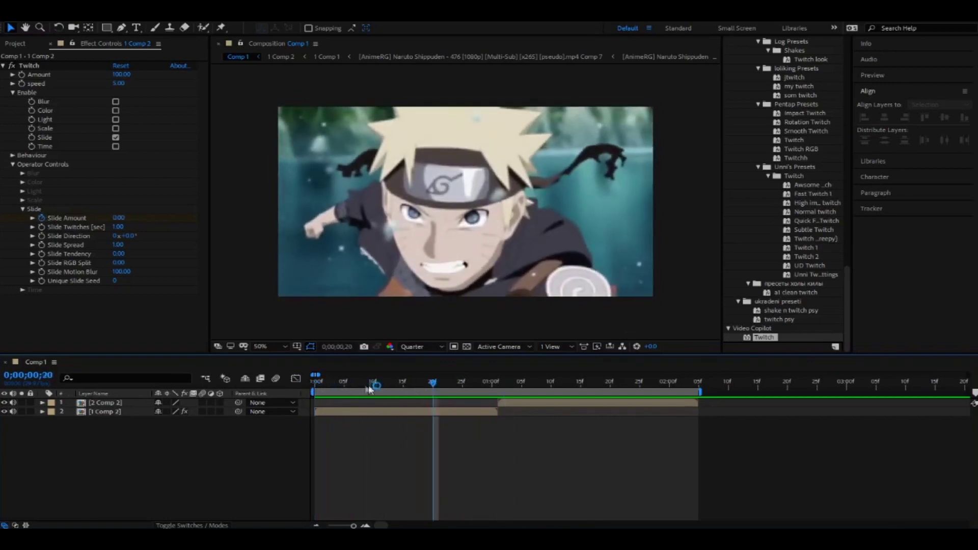
key(space)
click(359, 415)
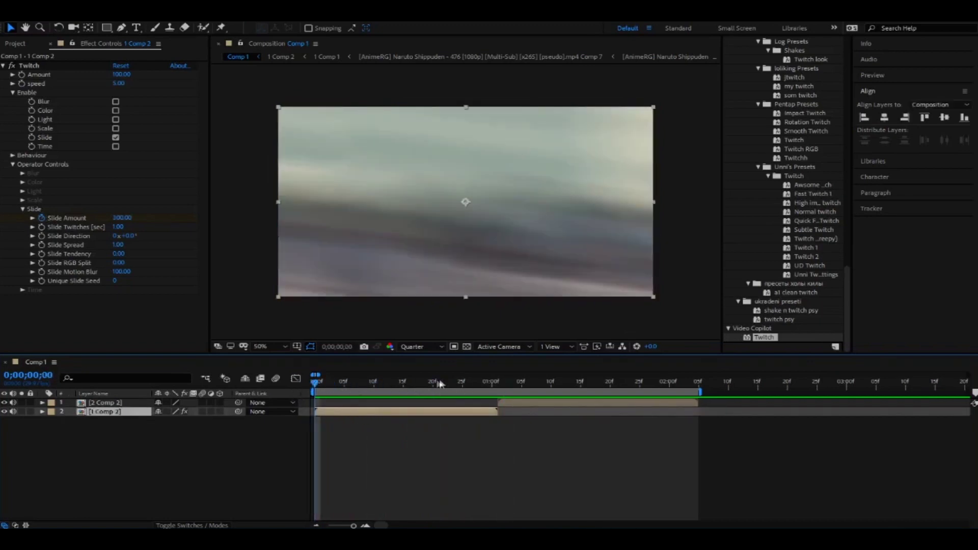
Step: Copy the Twitch effect with its three Slide Amount keyframes from 1 Comp 2 onto 2 Comp 2, starting at 0;00;01;01
key(space)
key(space)
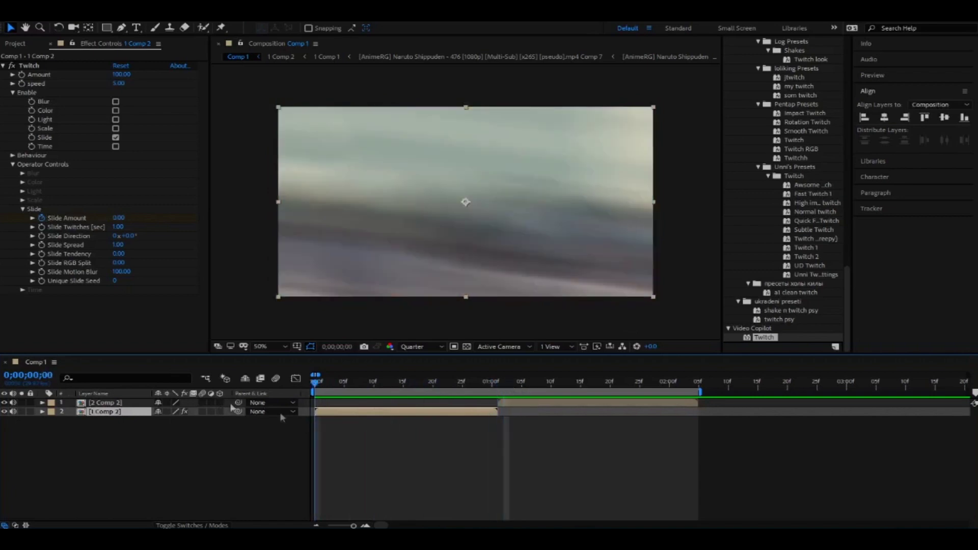
key(u)
key(u)
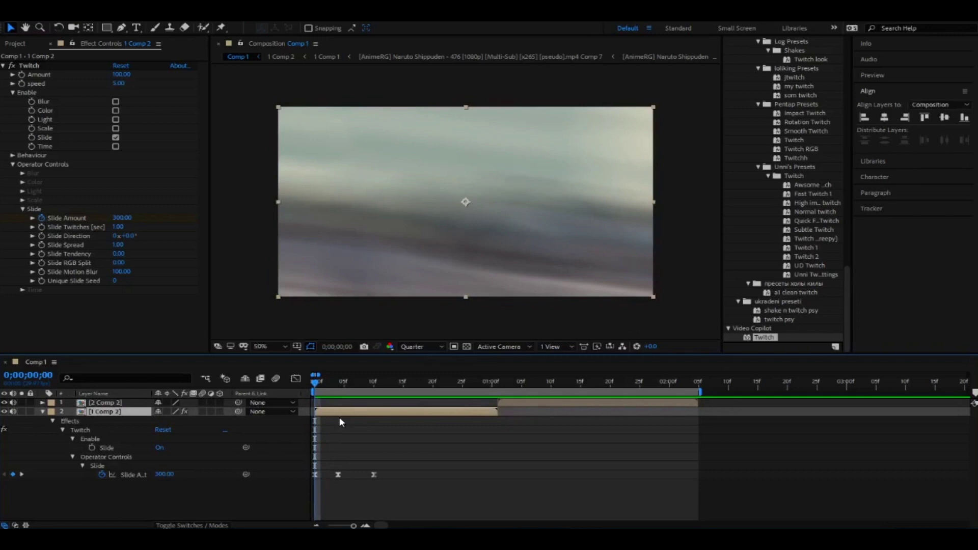
drag(559, 425, 276, 498)
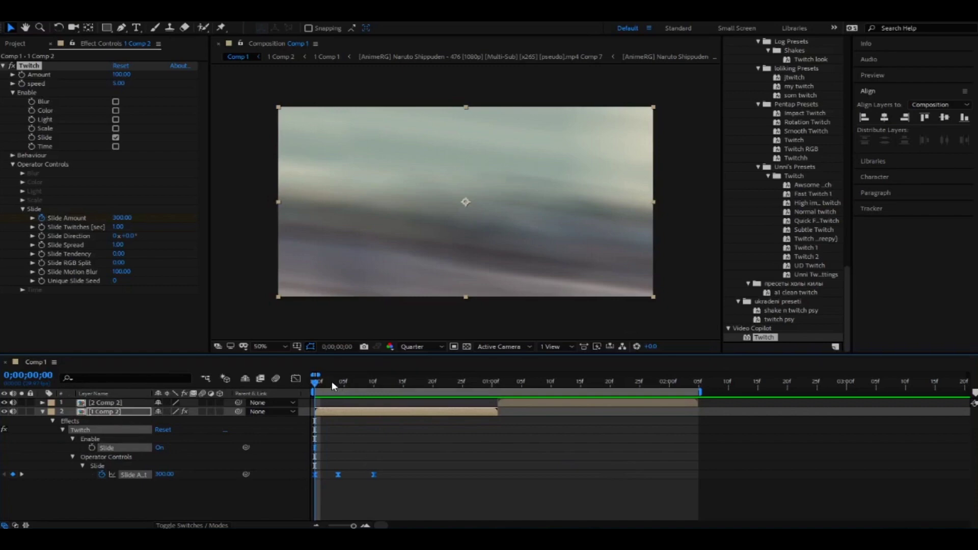
click(47, 413)
drag(455, 385, 497, 386)
click(511, 402)
key(ctrl+v)
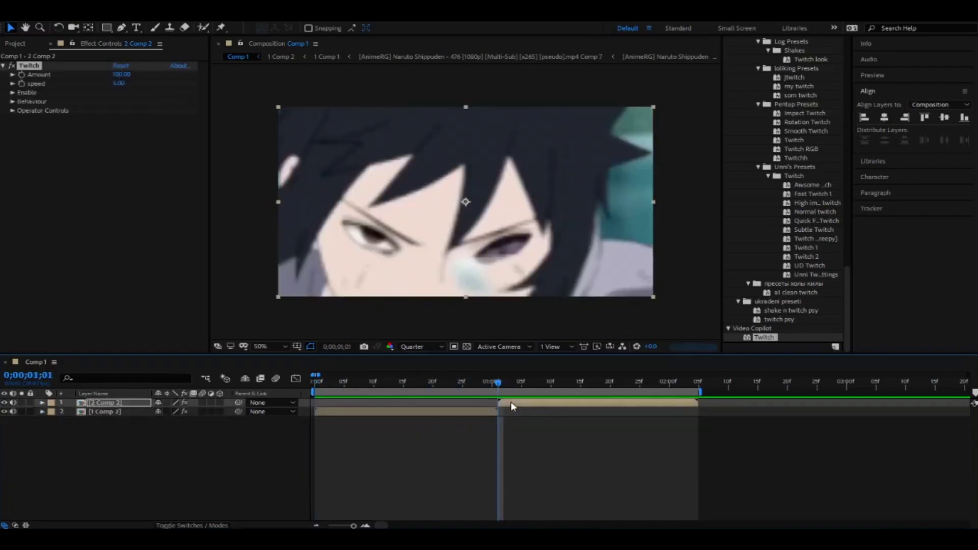
Step: Deselect all layers and play back Comp 1 from 0;00;00;00 to check the slide effect on both clips
key(F2)
drag(496, 386, 313, 448)
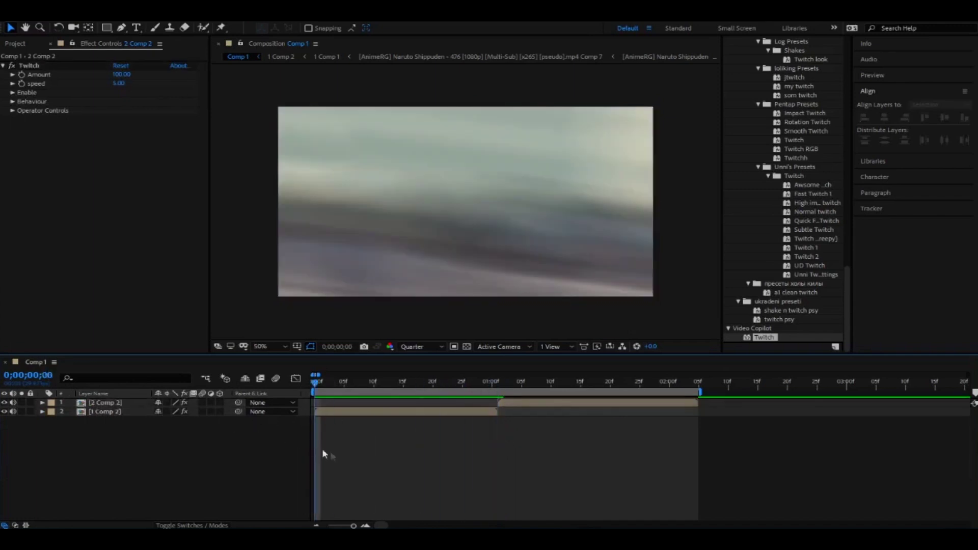
key(space)
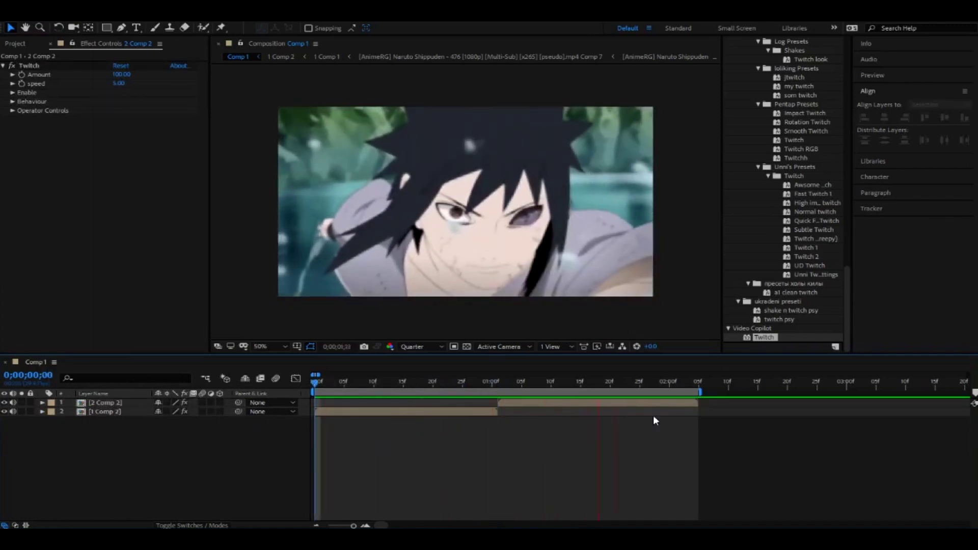